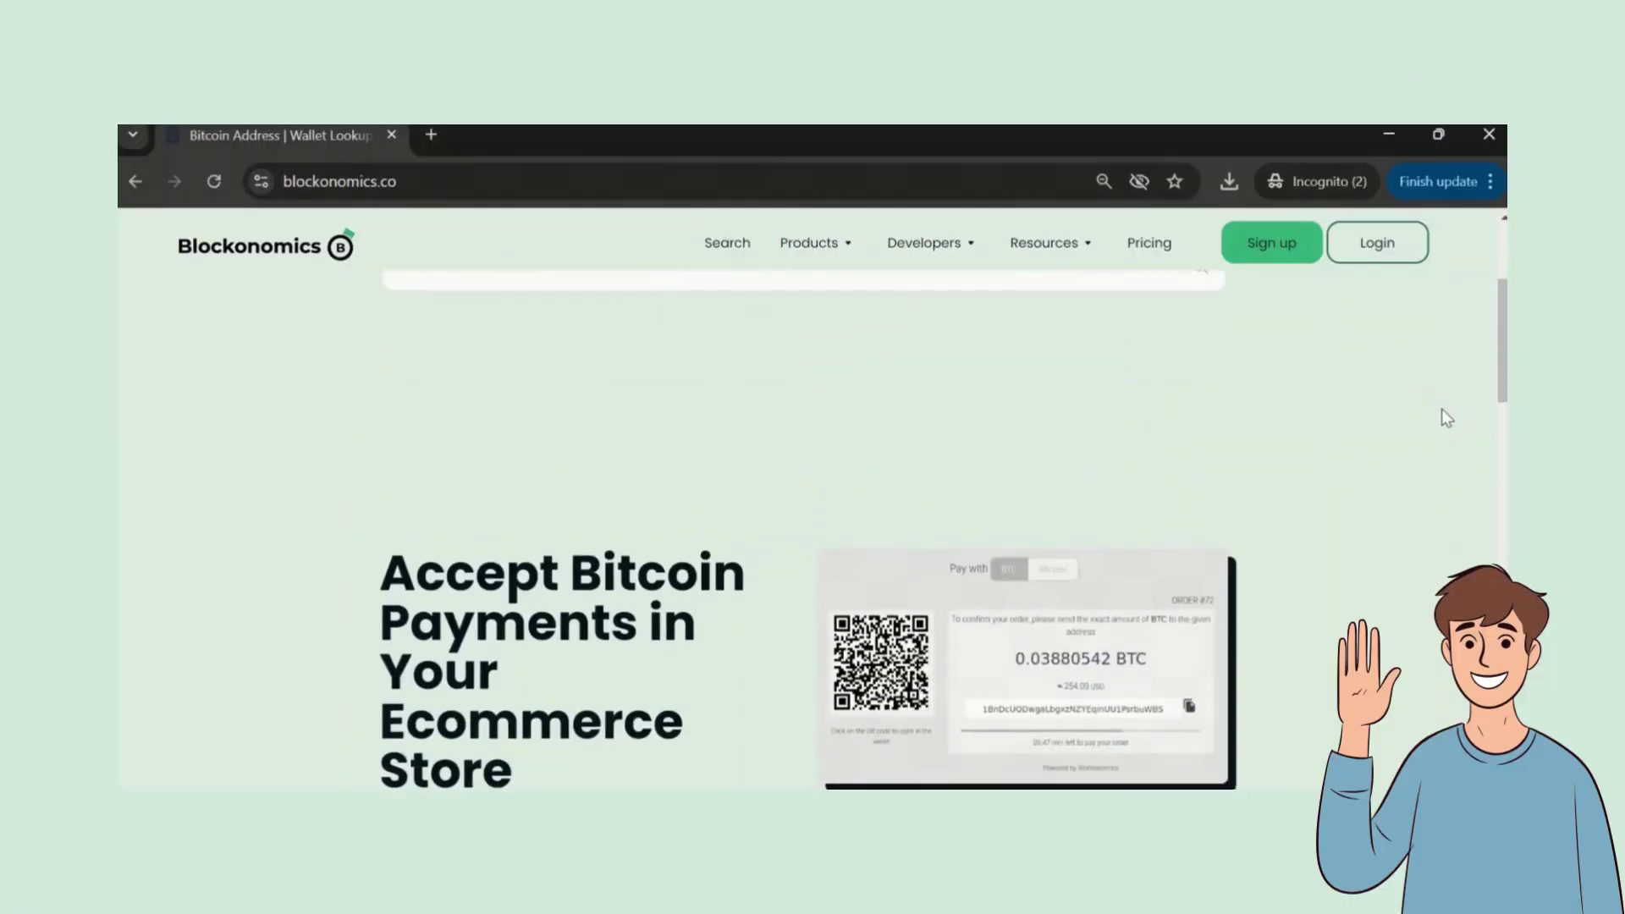
Step: Scroll the Blockonomics homepage and open the Products menu of lookup, invoicing and merchant tools
scroll(1440, 409, down, 5)
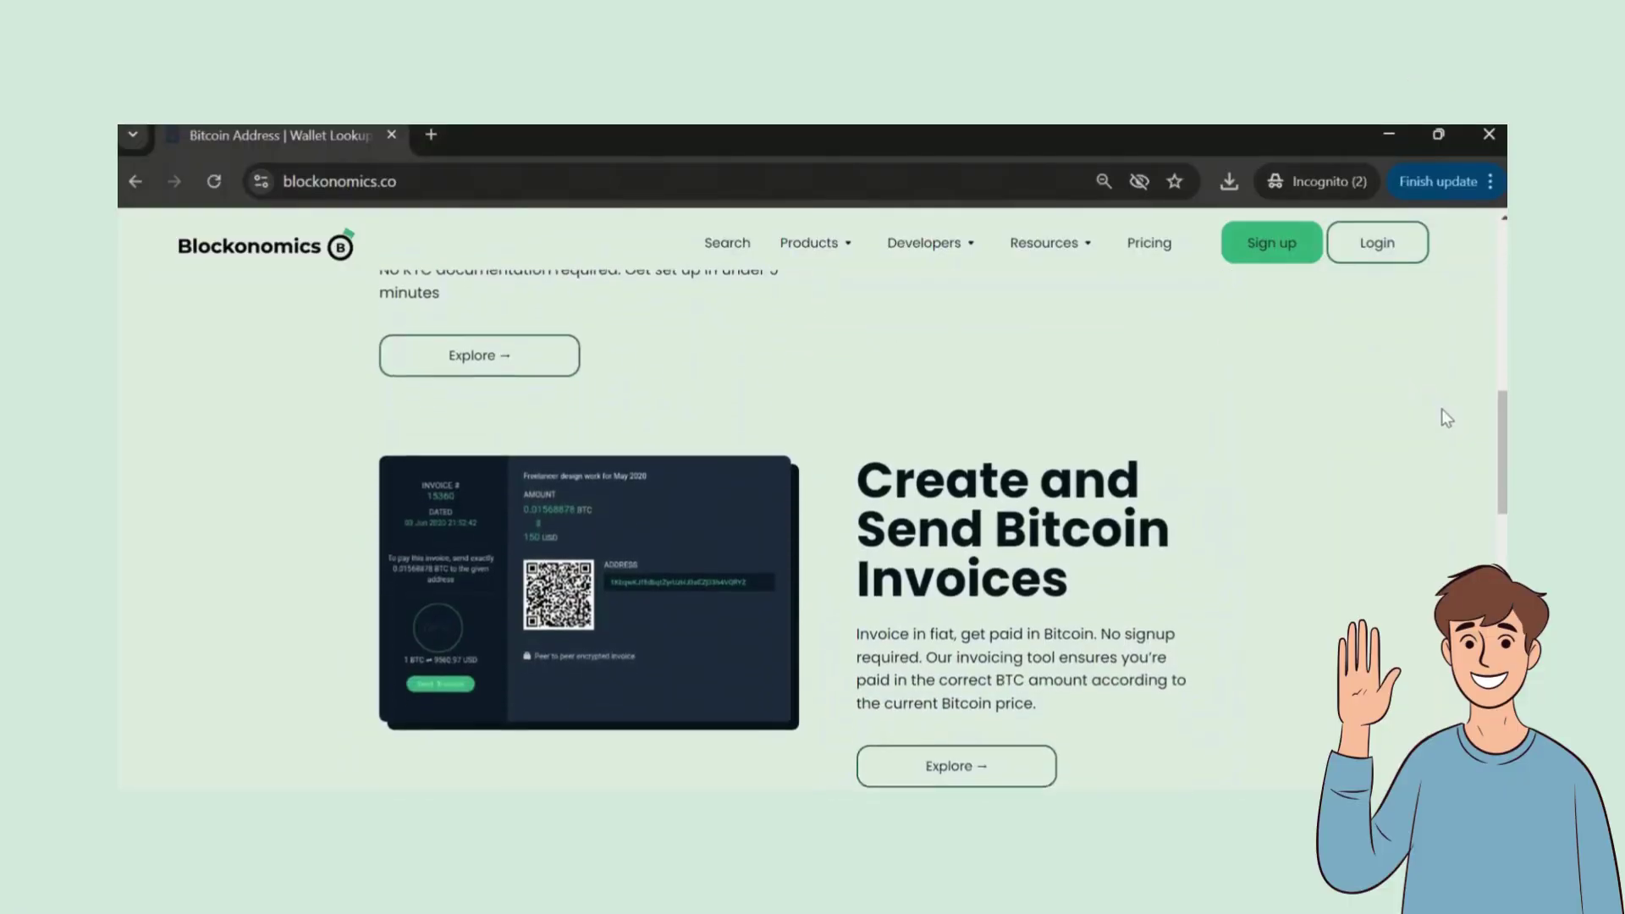
scroll(1440, 409, down, 10)
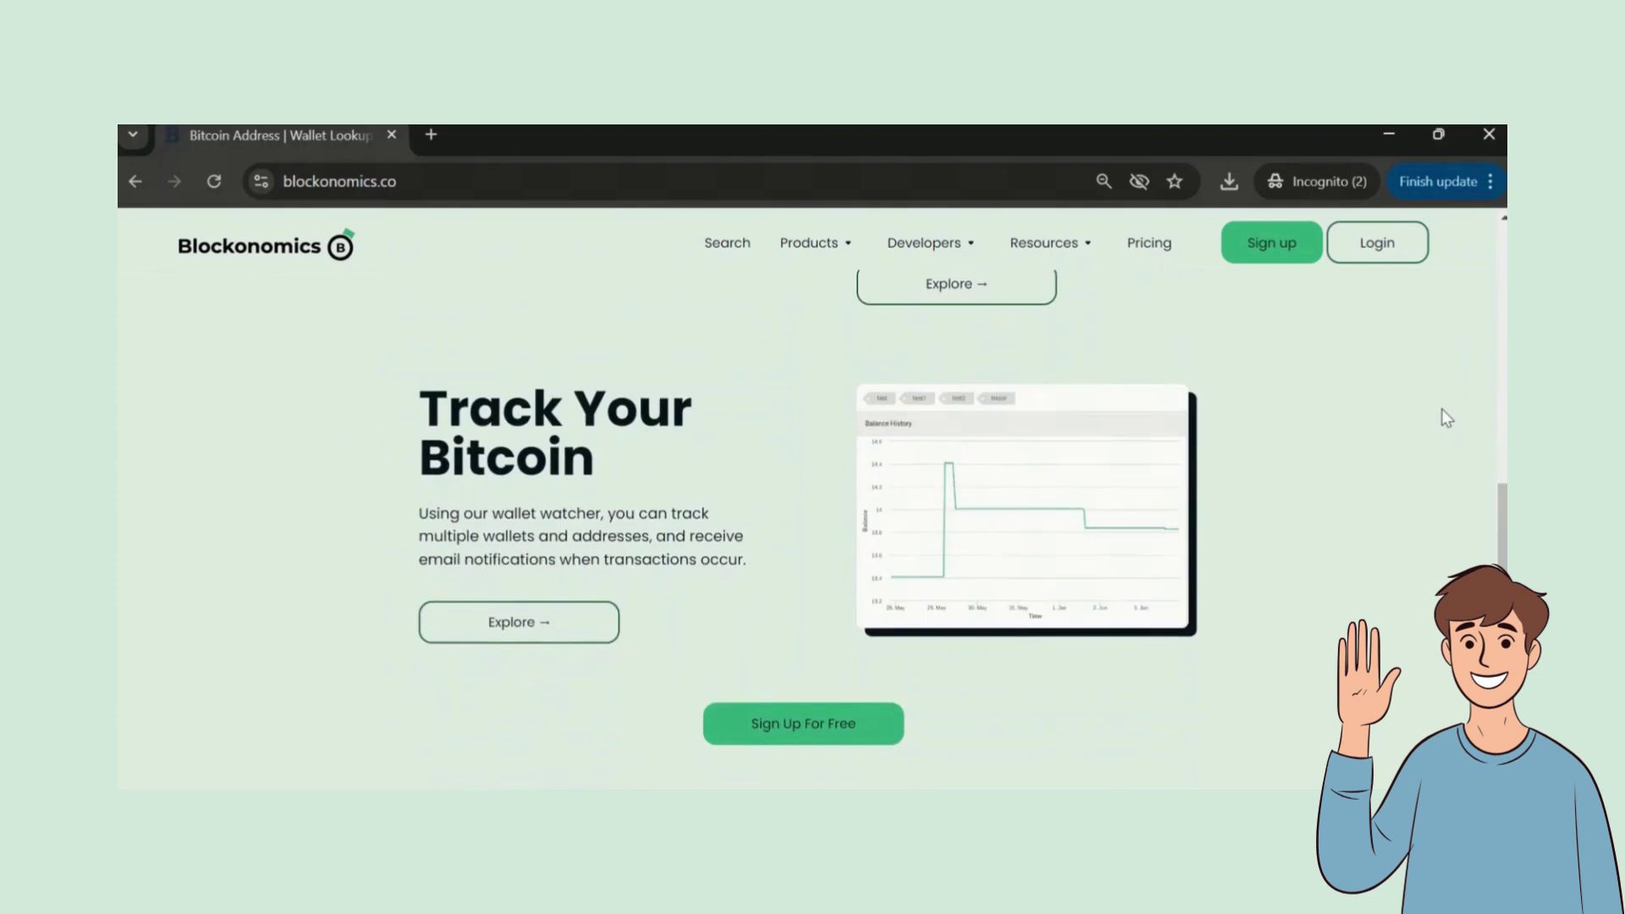
scroll(1440, 409, down, 2)
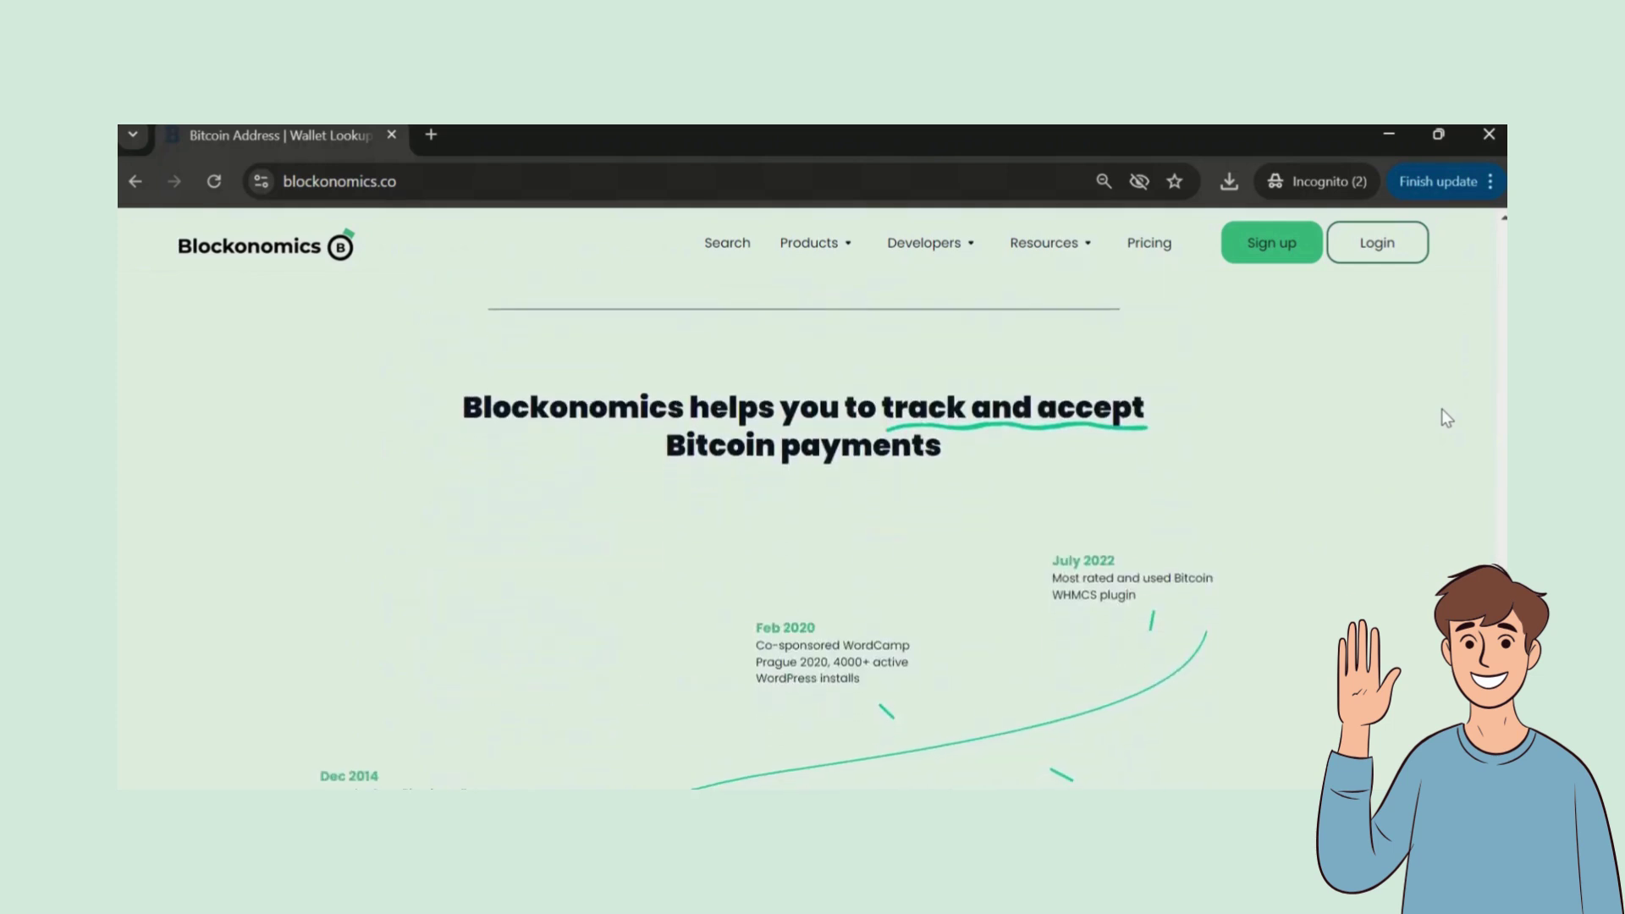
click(809, 243)
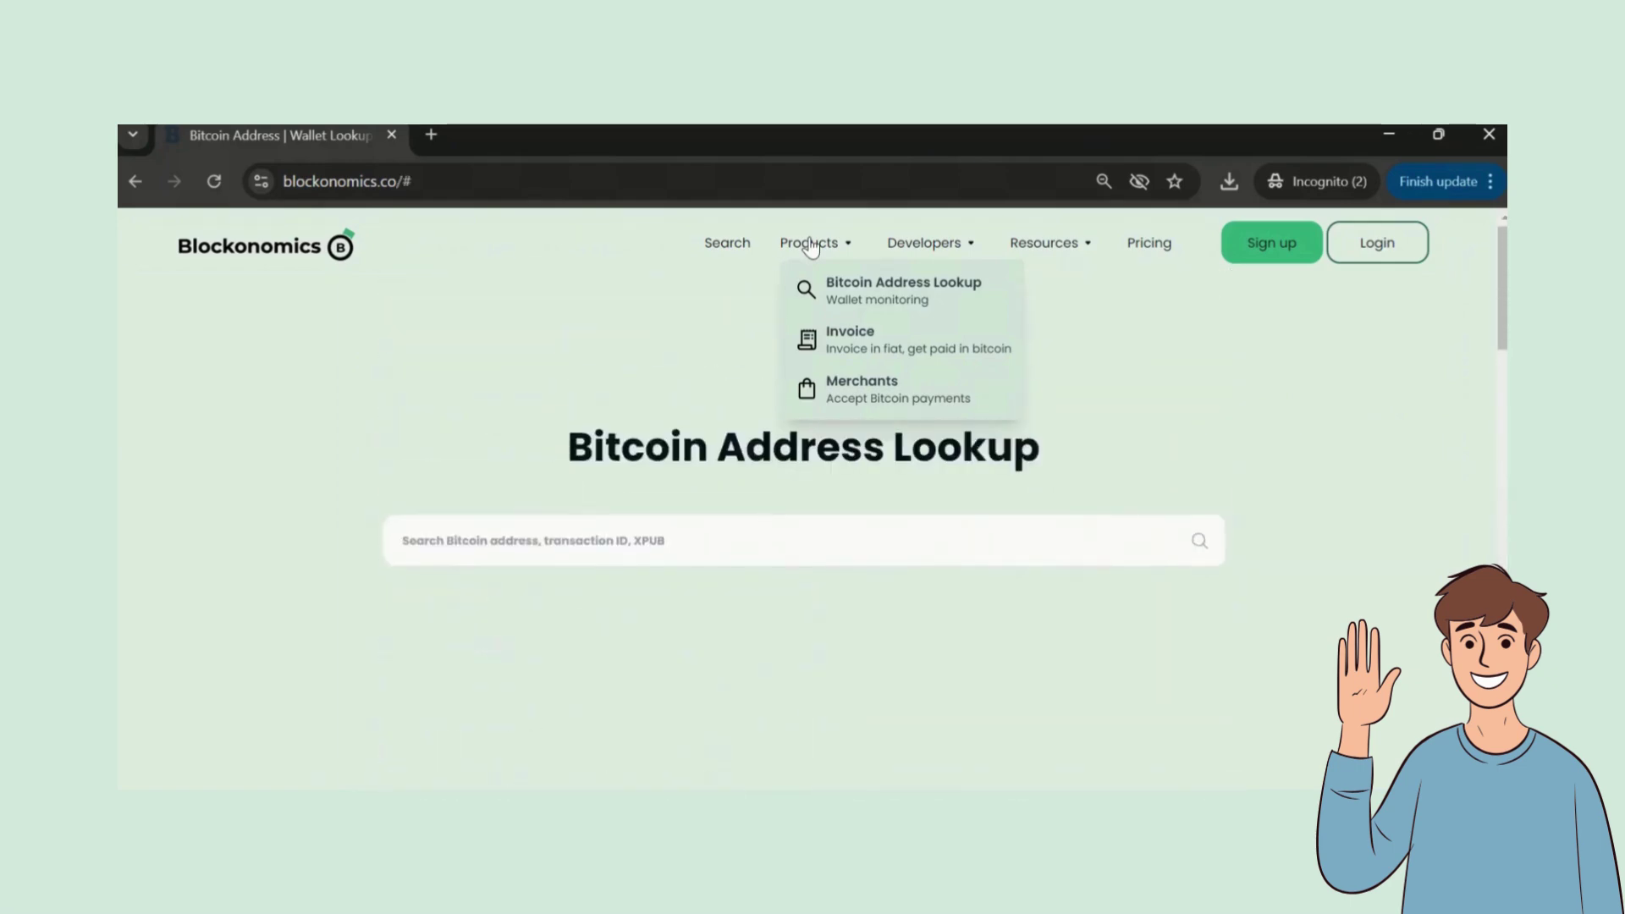
Step: Dismiss the Products dropdown, leaving the Bitcoin Address Lookup homepage visible
click(1181, 308)
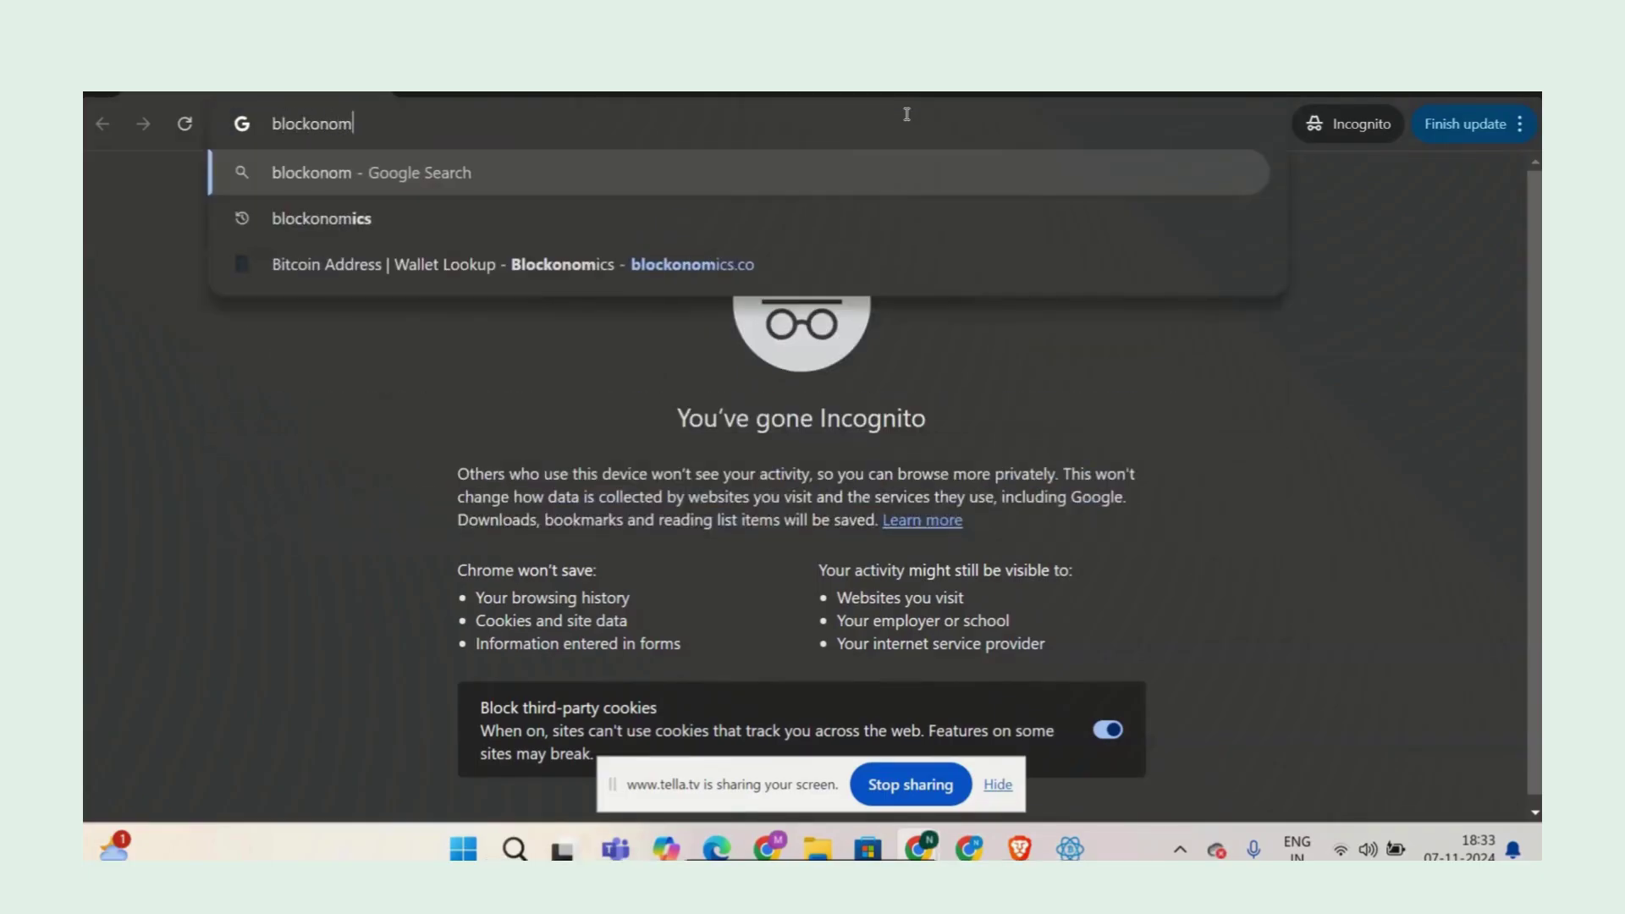
Step: Load blockonomics.co, go to the Sign up page and scroll down its form
text(ics.co)
key(Return)
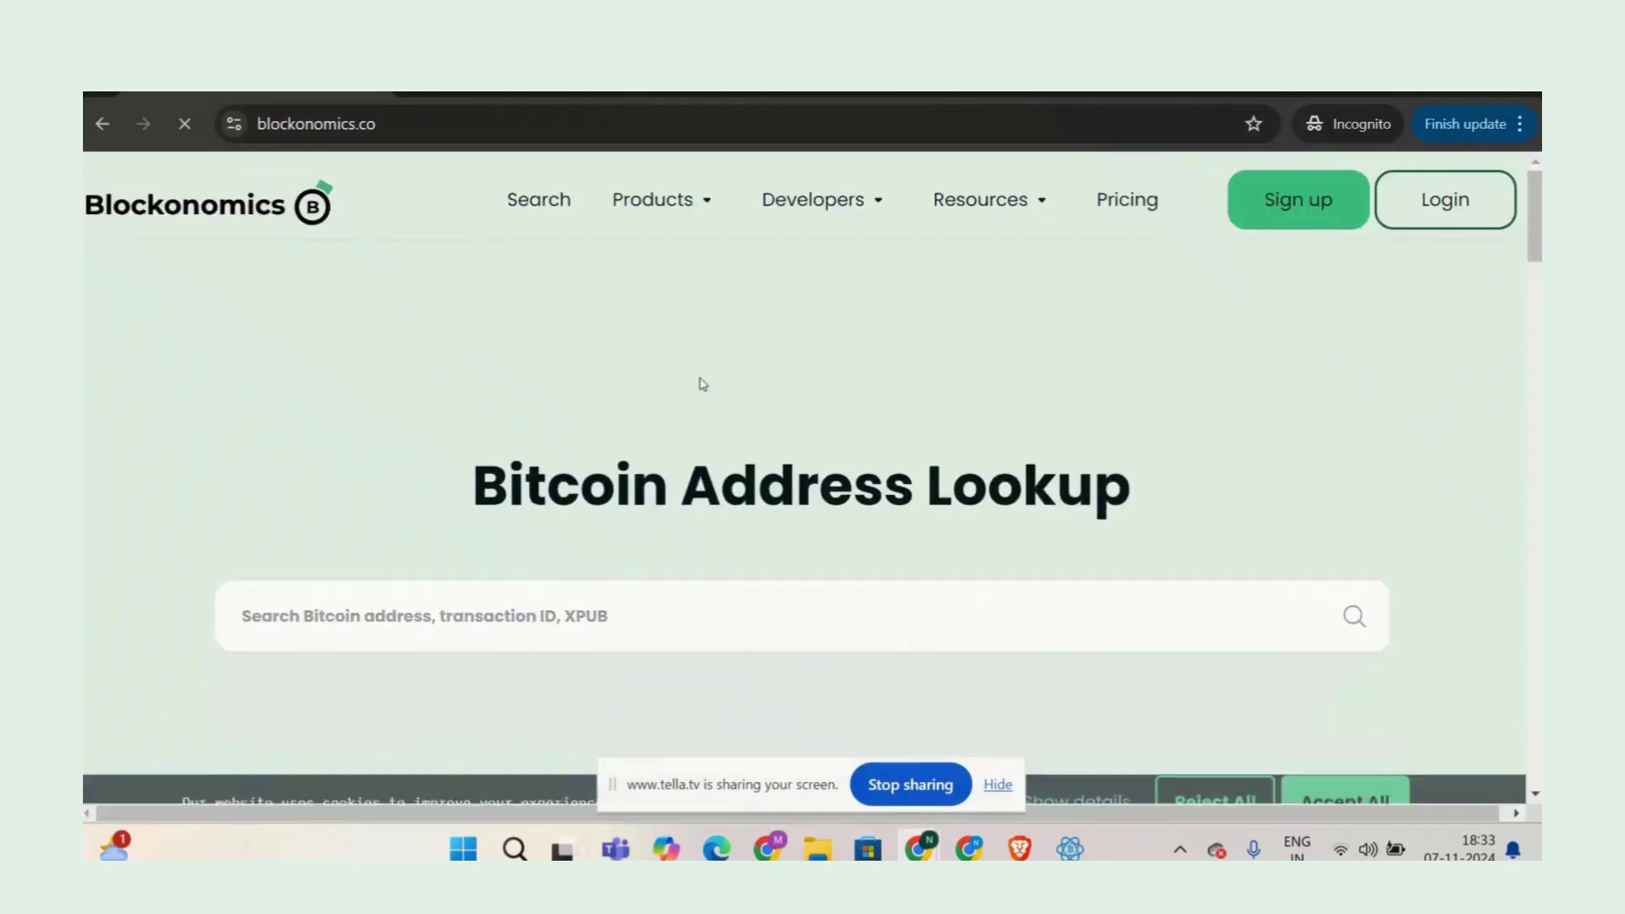
click(1307, 205)
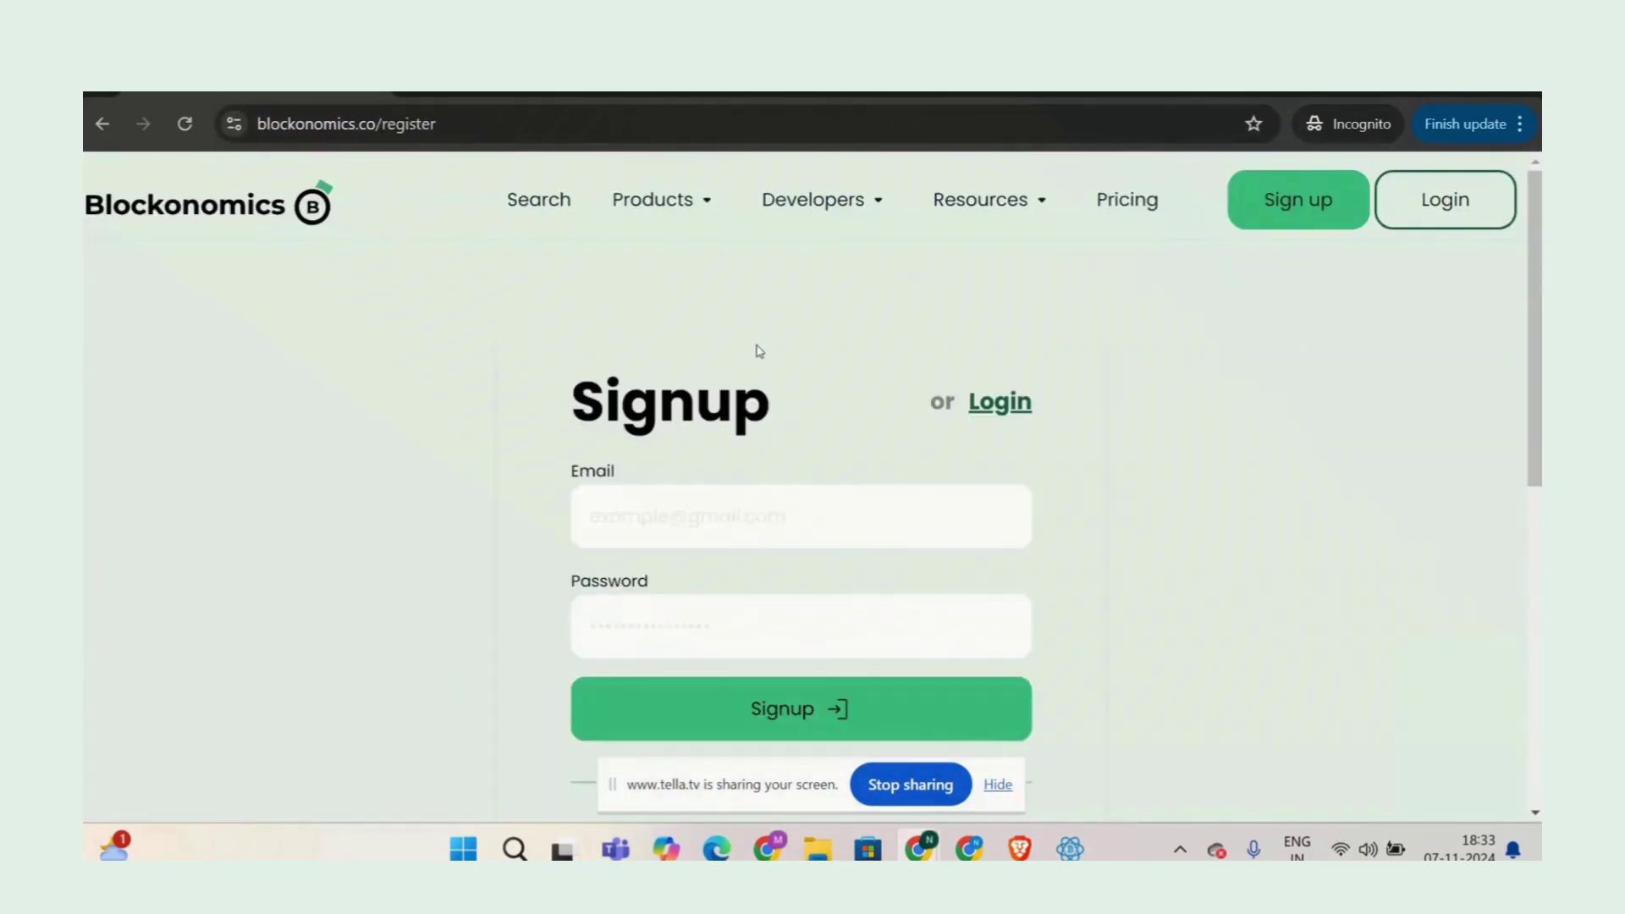
scroll(706, 516, down, 1)
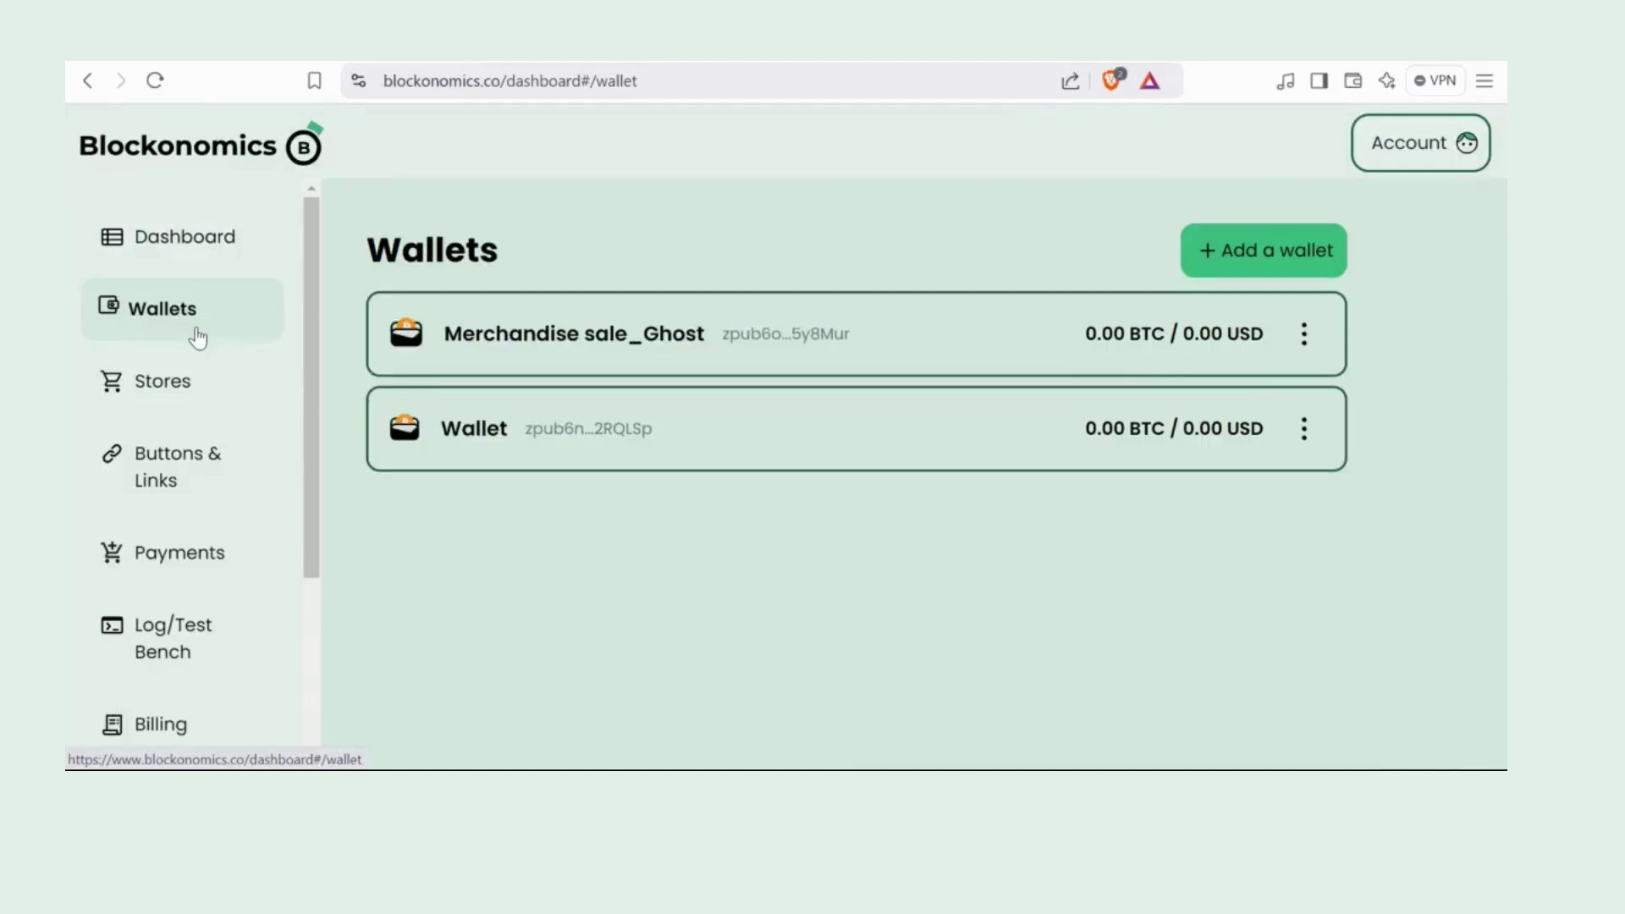
Step: Start a new BTC wallet named 'Wallet' and place the cursor in the Xpub field
click(1287, 261)
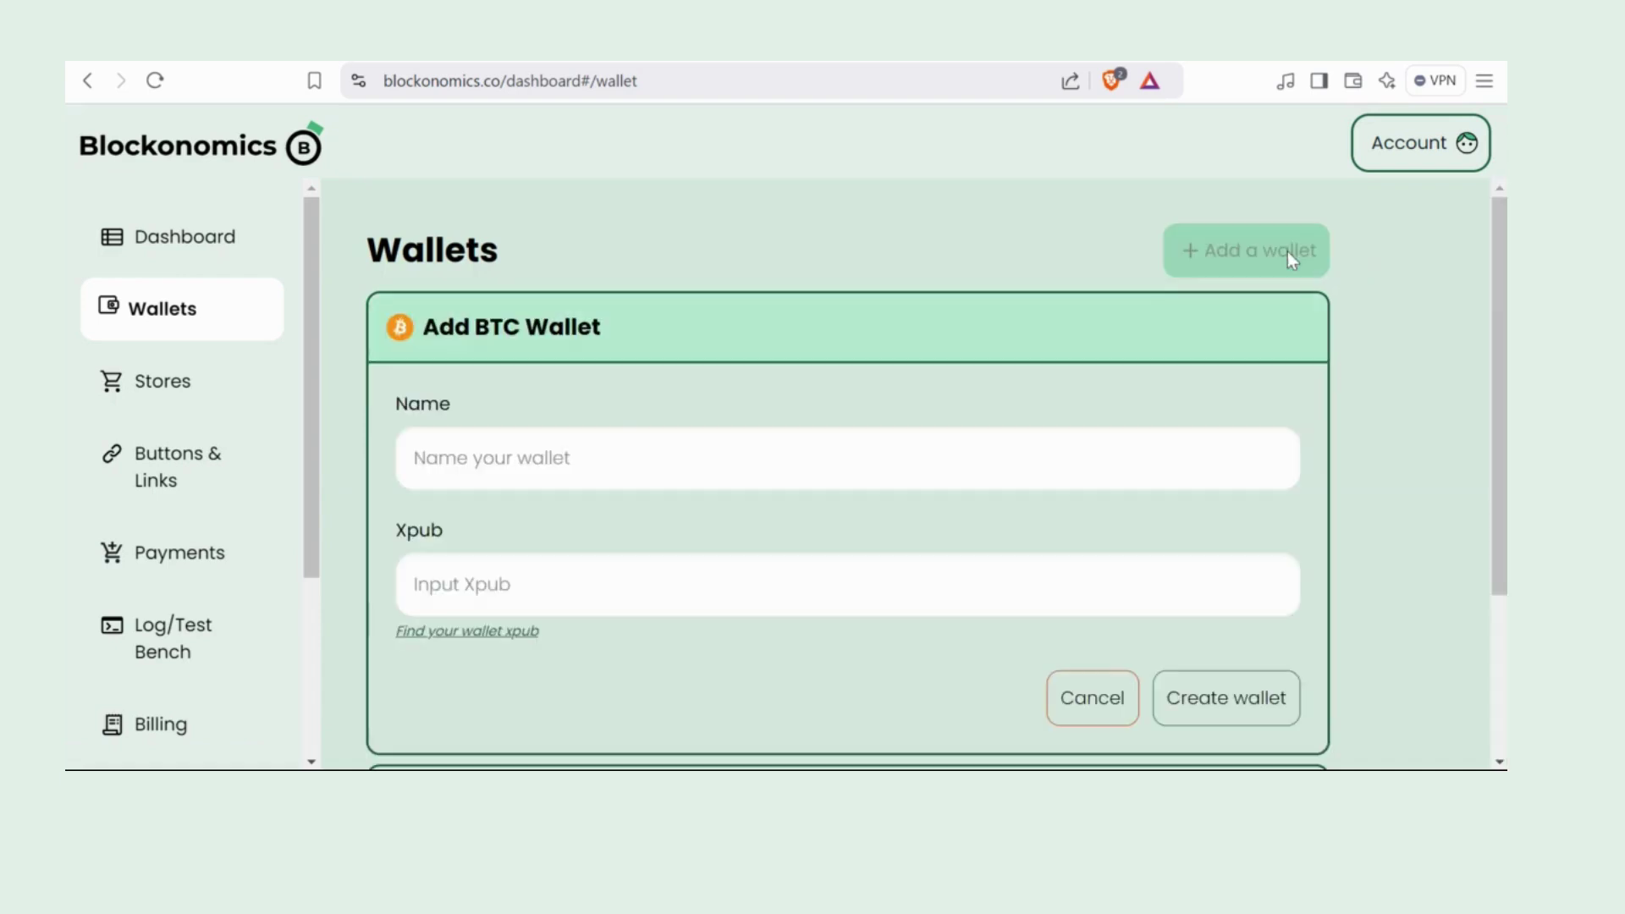
click(661, 439)
text(Wallet)
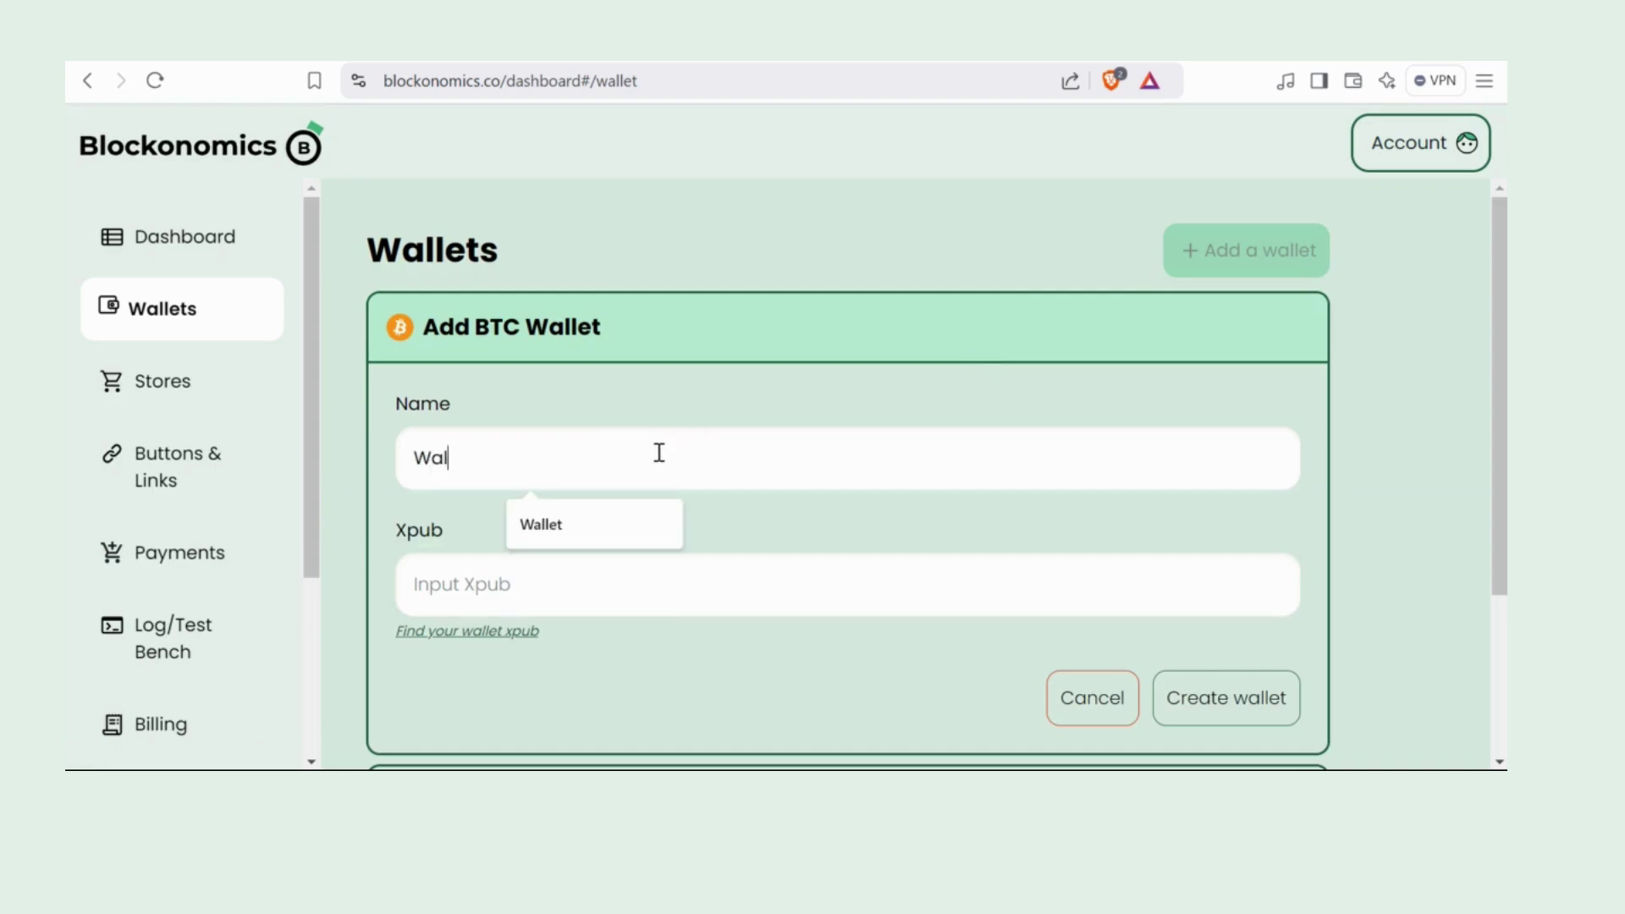
click(660, 571)
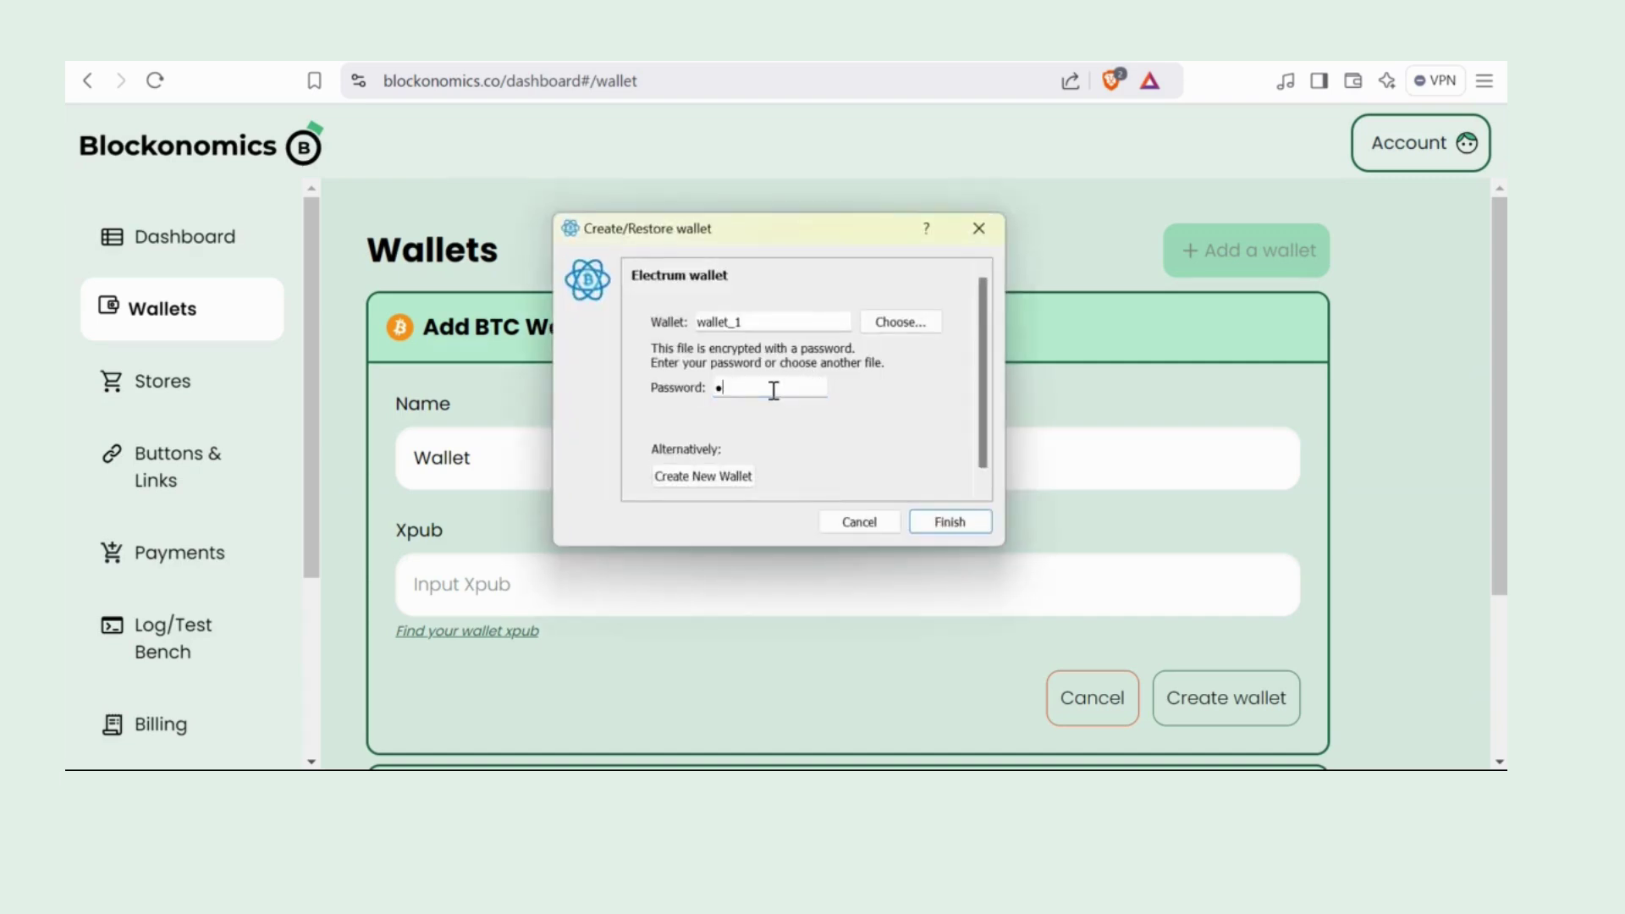
Step: Unlock Electrum's wallet_1 with its password and paste its master public key into Xpub
text(••••••••)
click(935, 522)
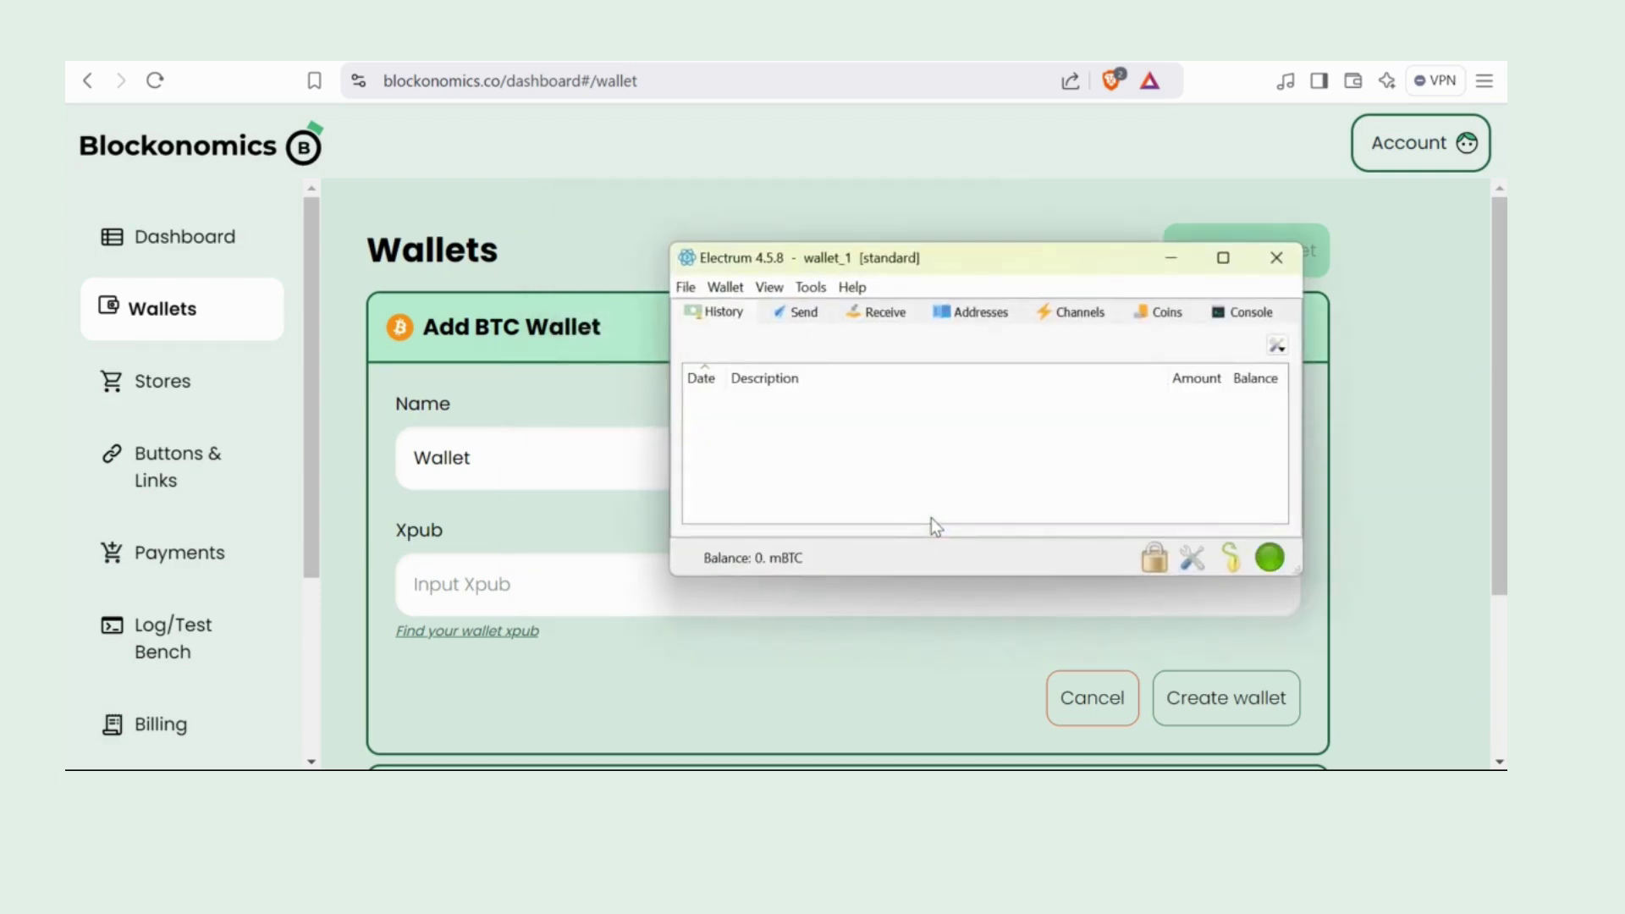
click(726, 288)
click(763, 317)
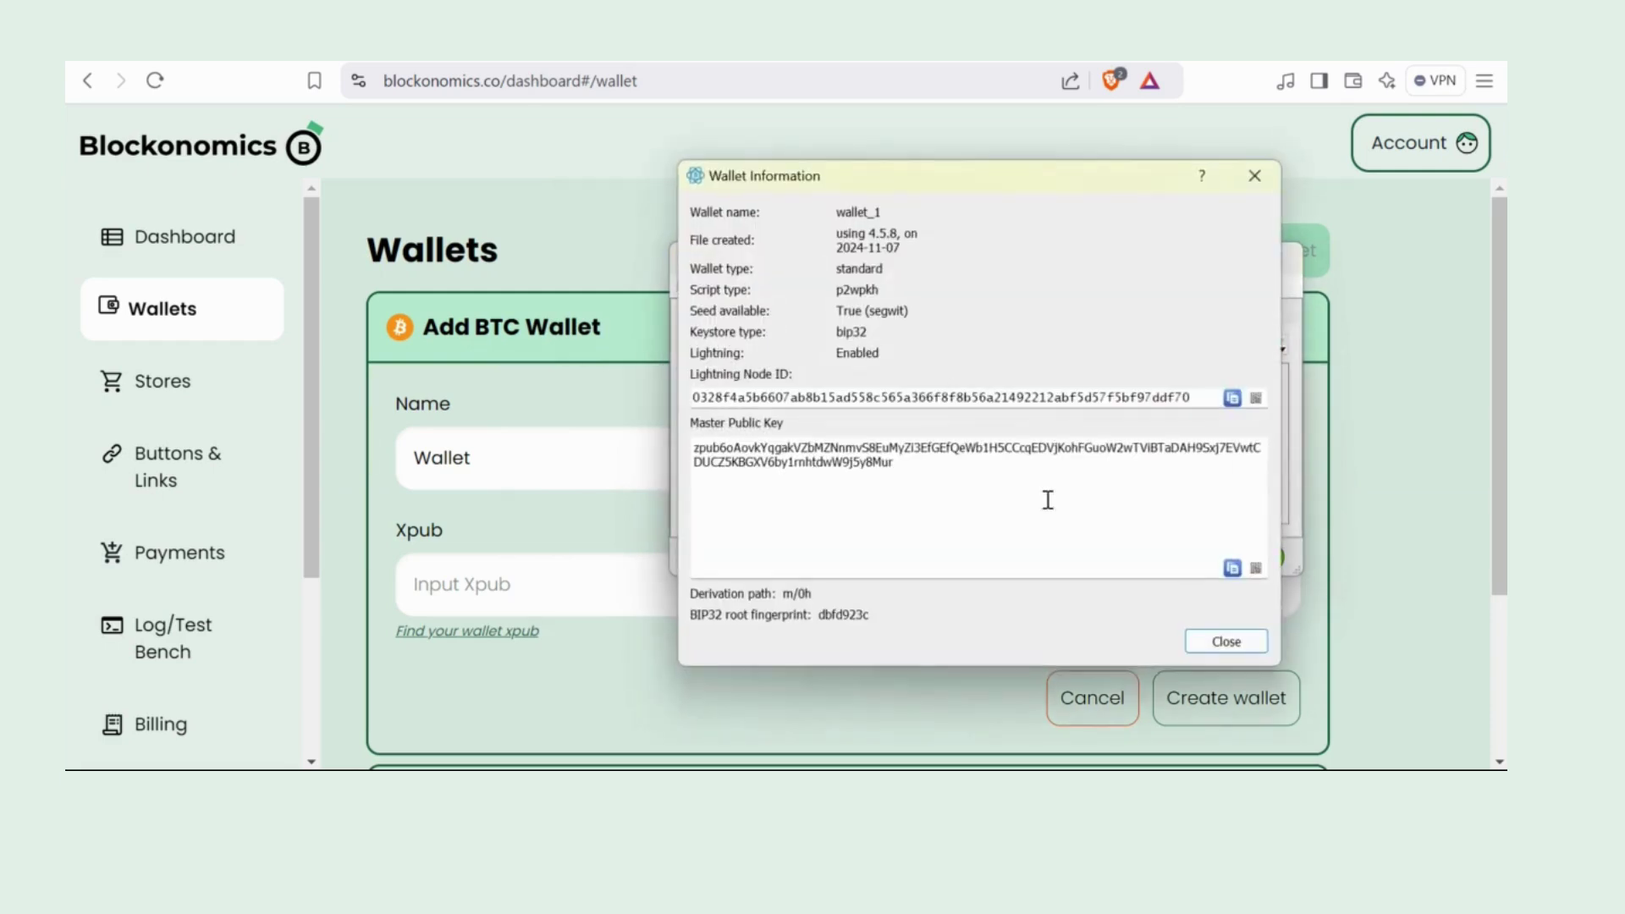
click(1232, 568)
click(473, 605)
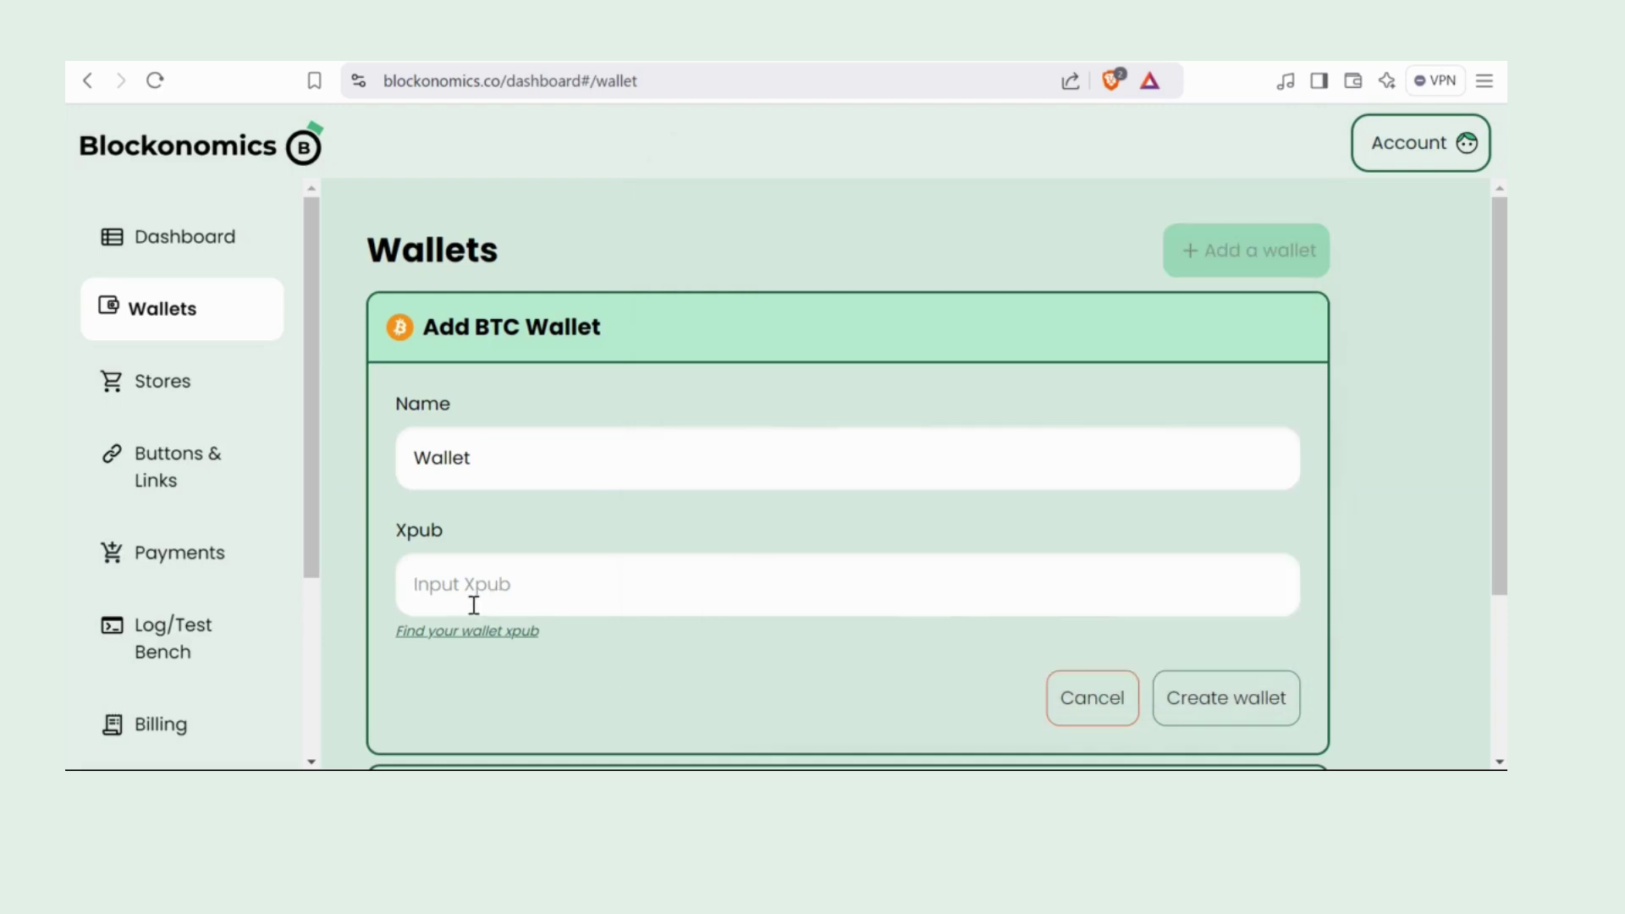
key(ctrl+v)
Step: Copy wallet_1's first receiving address into the Sample Receiving Address field
scroll(804, 700, down, 2)
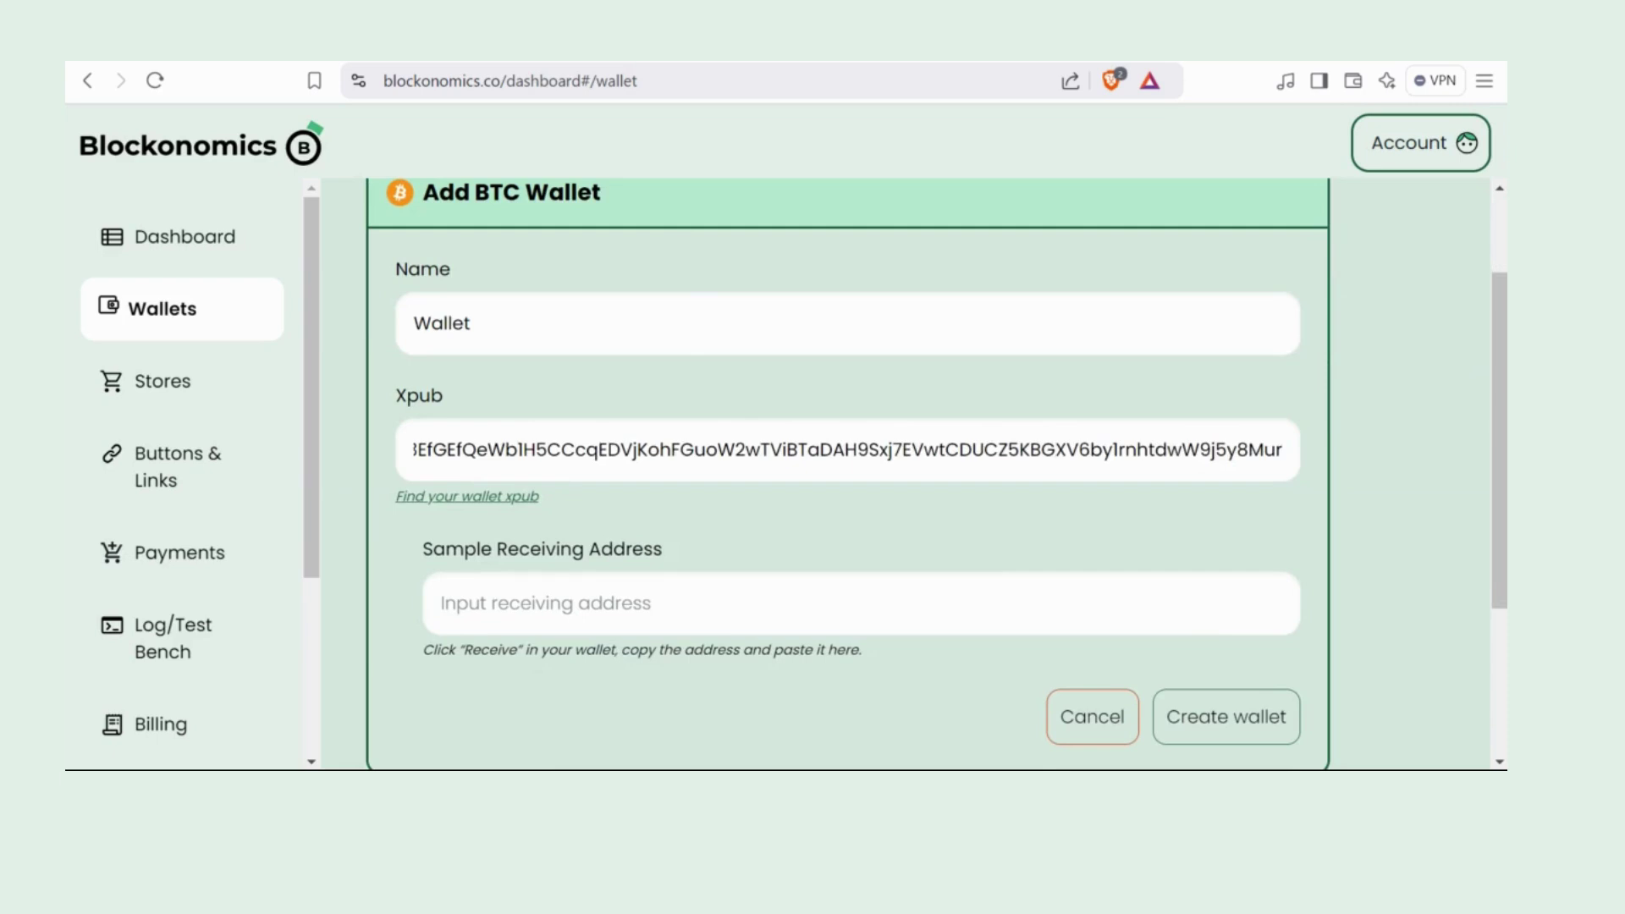
key(alt+Tab)
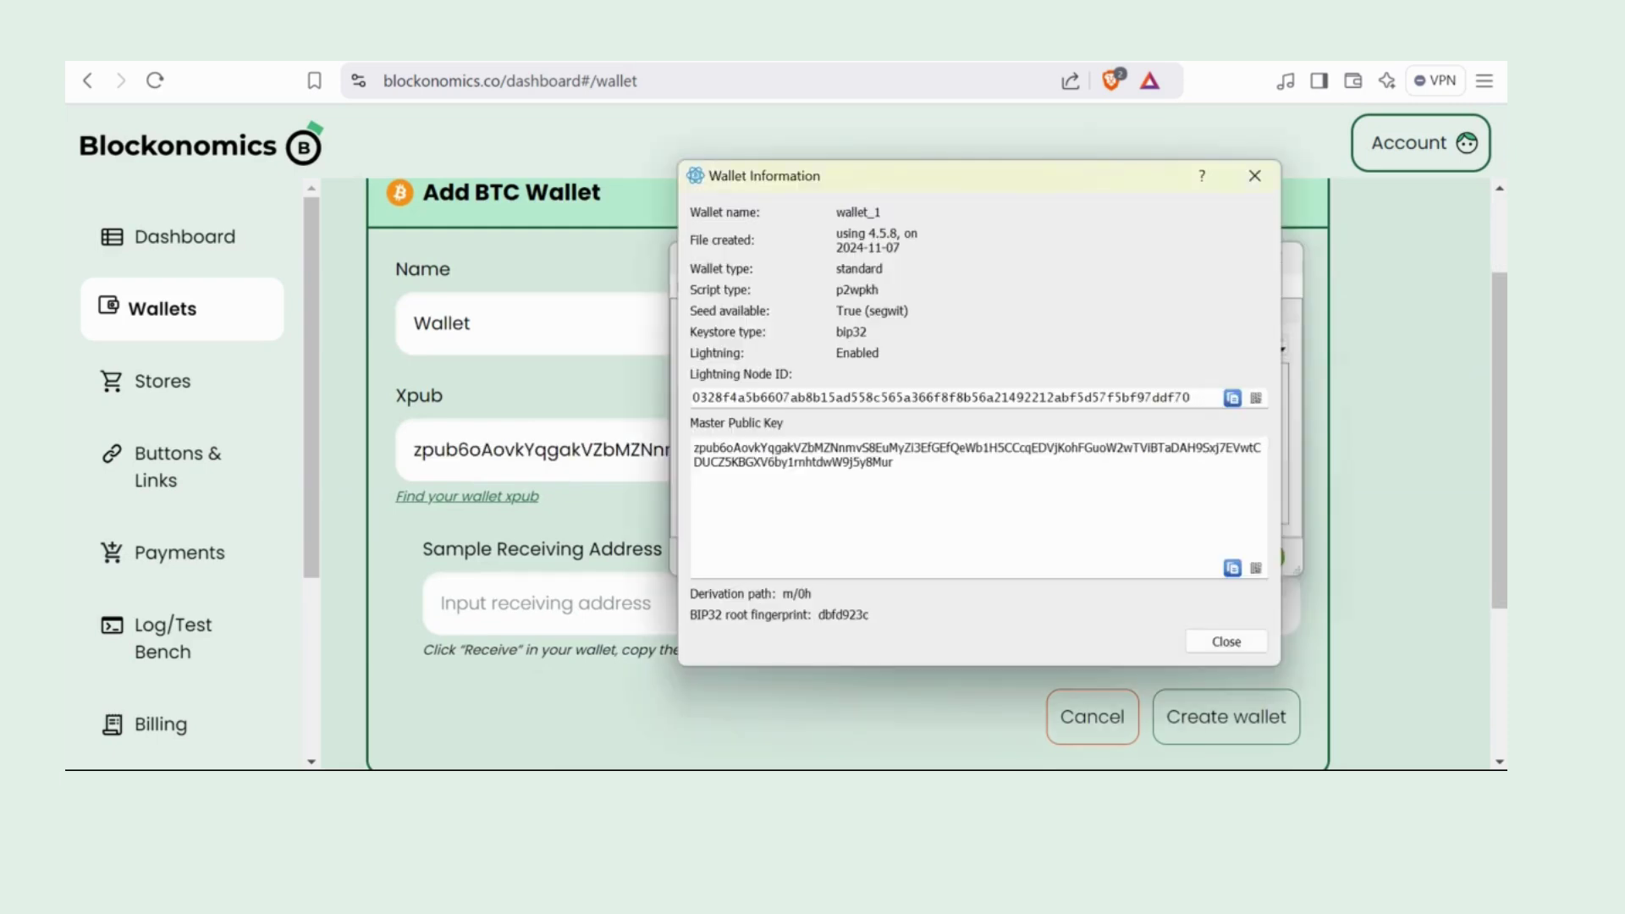
click(1256, 180)
click(982, 313)
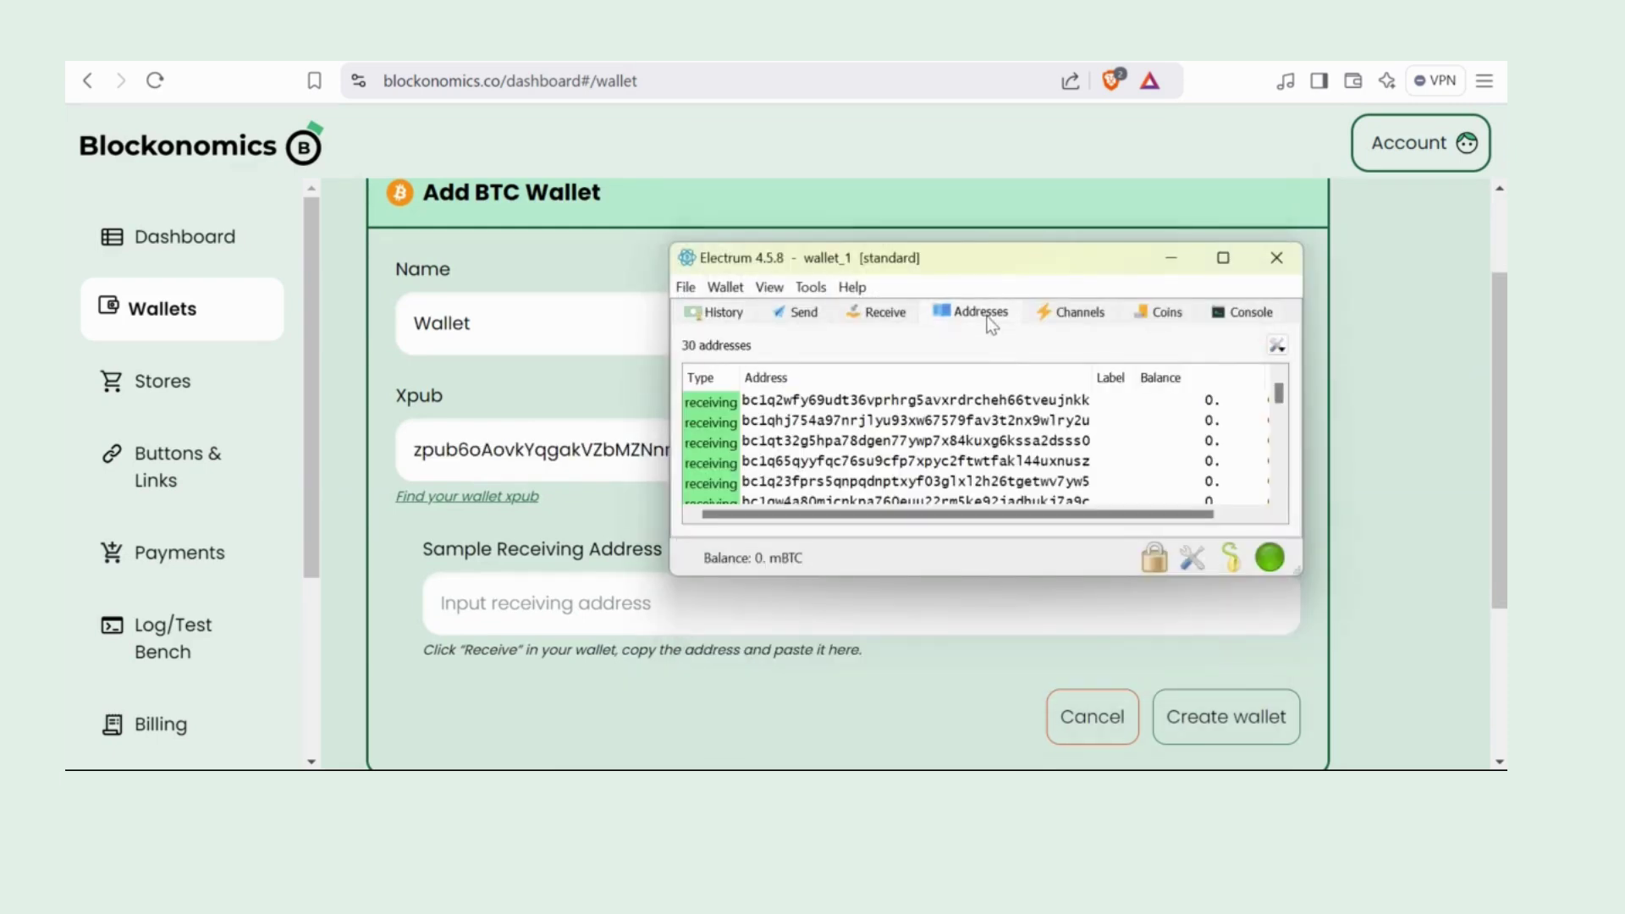
double_click(825, 404)
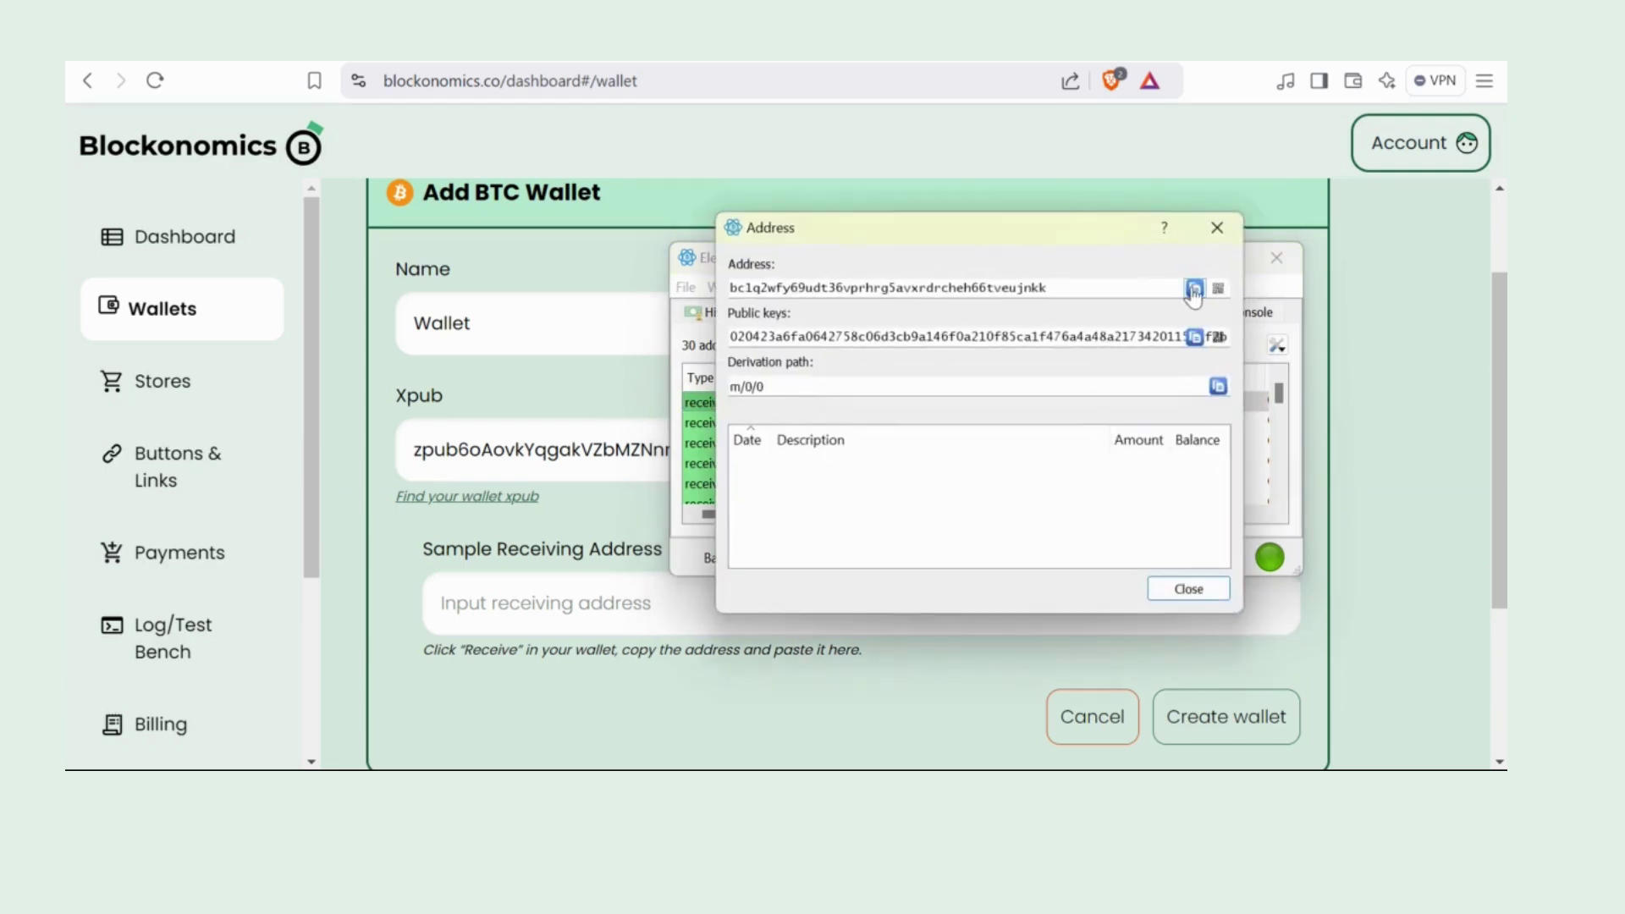
click(1194, 290)
click(503, 602)
key(ctrl+v)
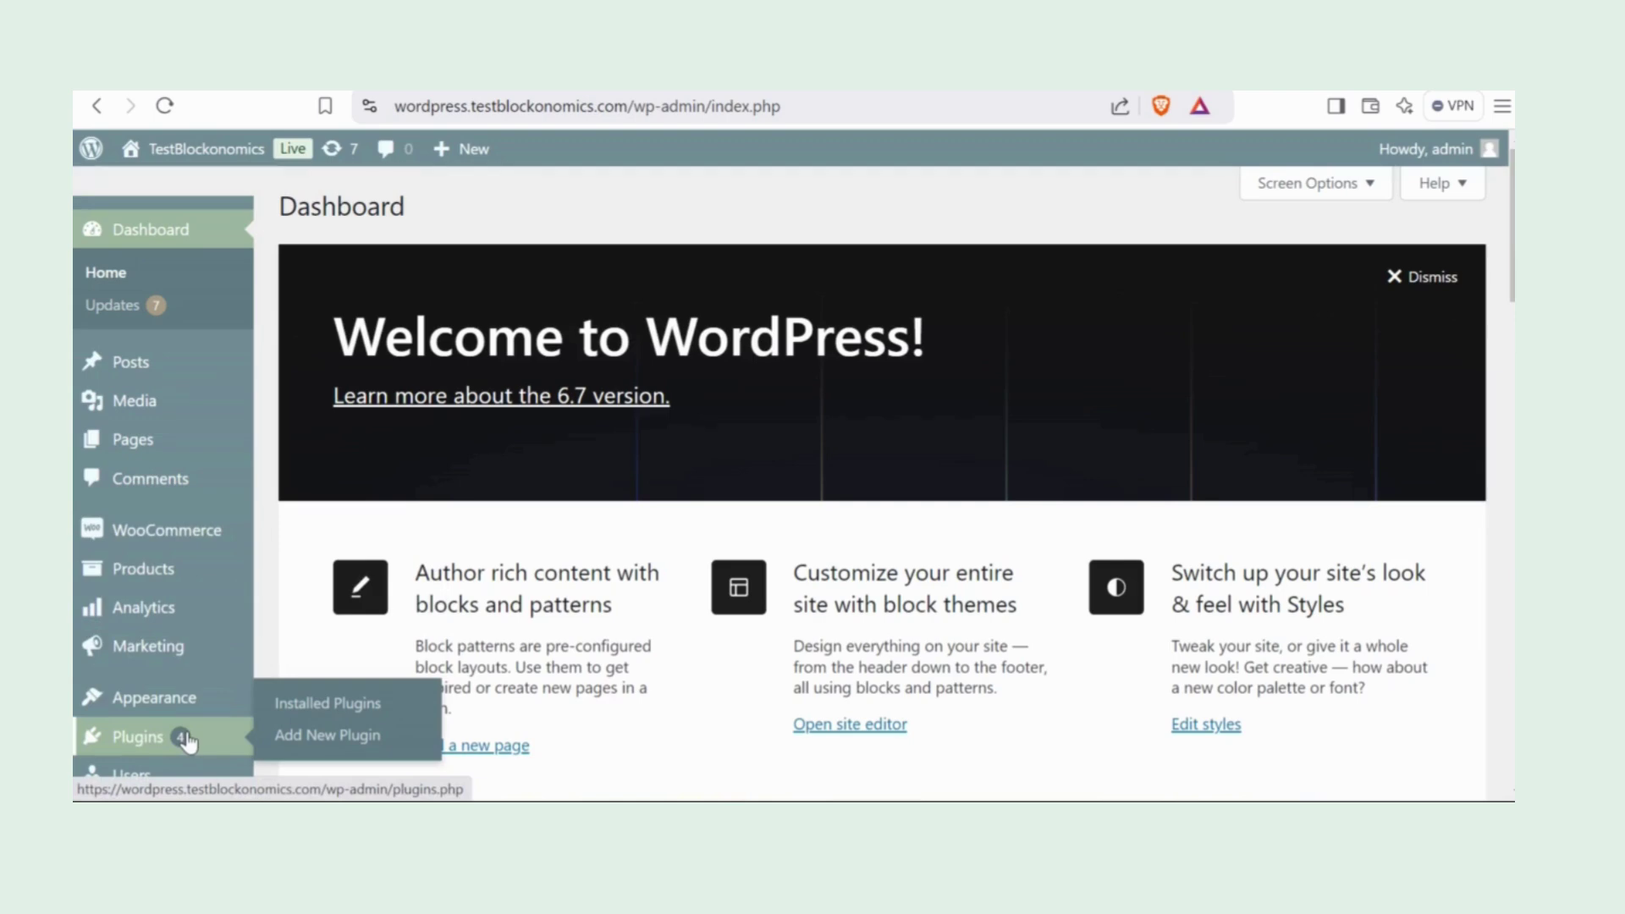
Step: Search plugins for 'blockonomics', then install and activate WordPress Bitcoin Payments – Blockonomics
click(325, 735)
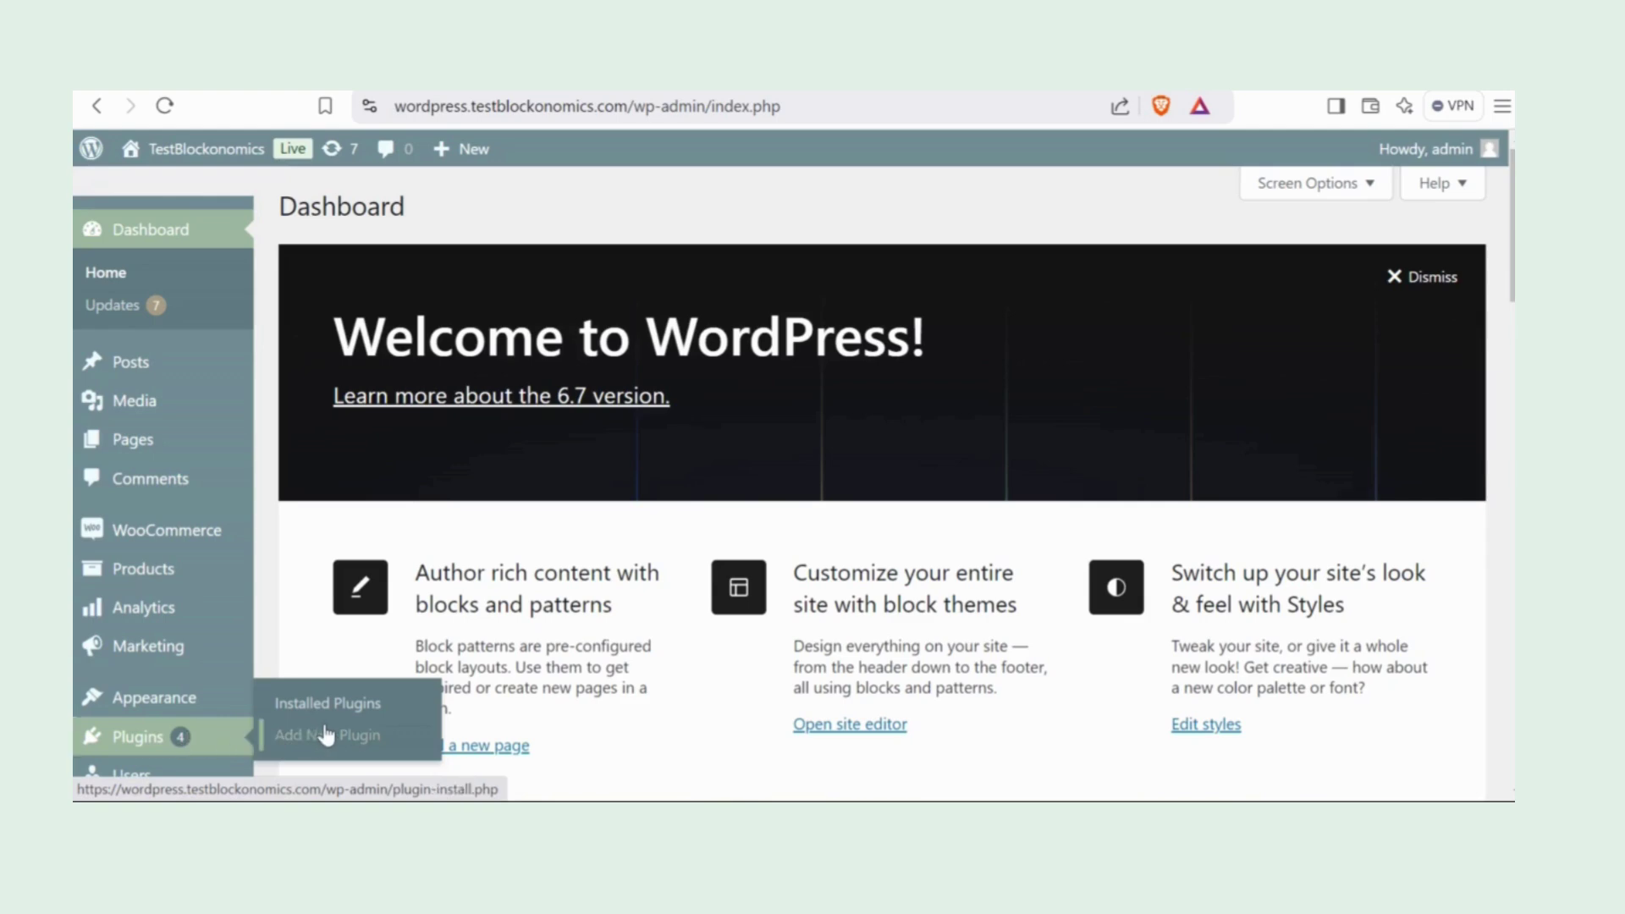
click(1070, 283)
text(blo)
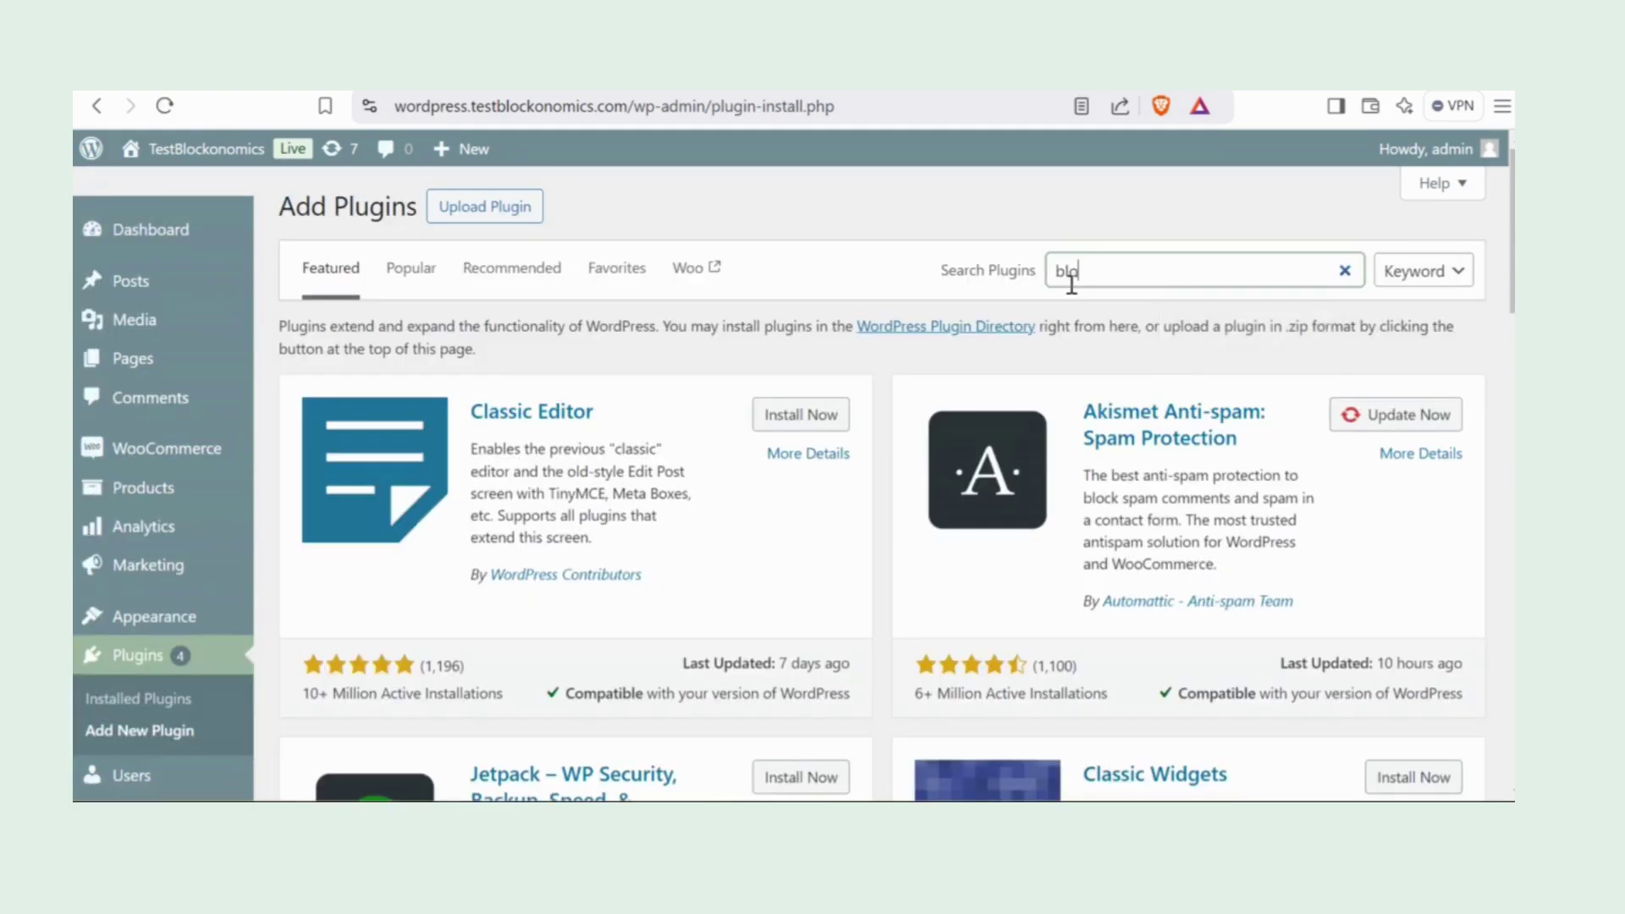
text(ckonomics)
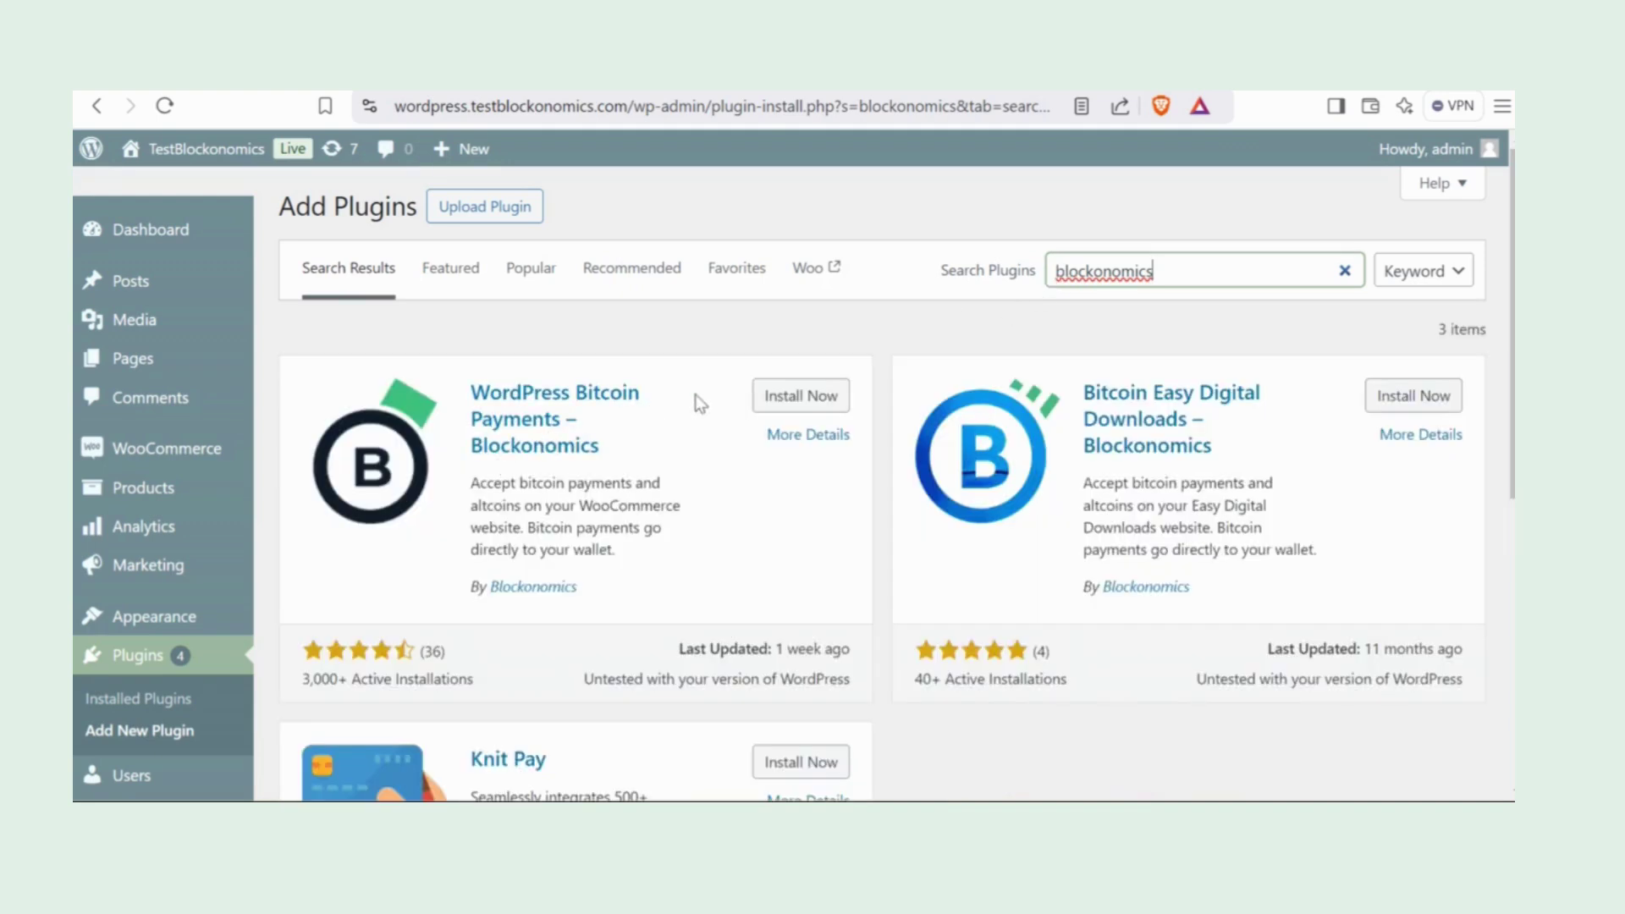
click(763, 408)
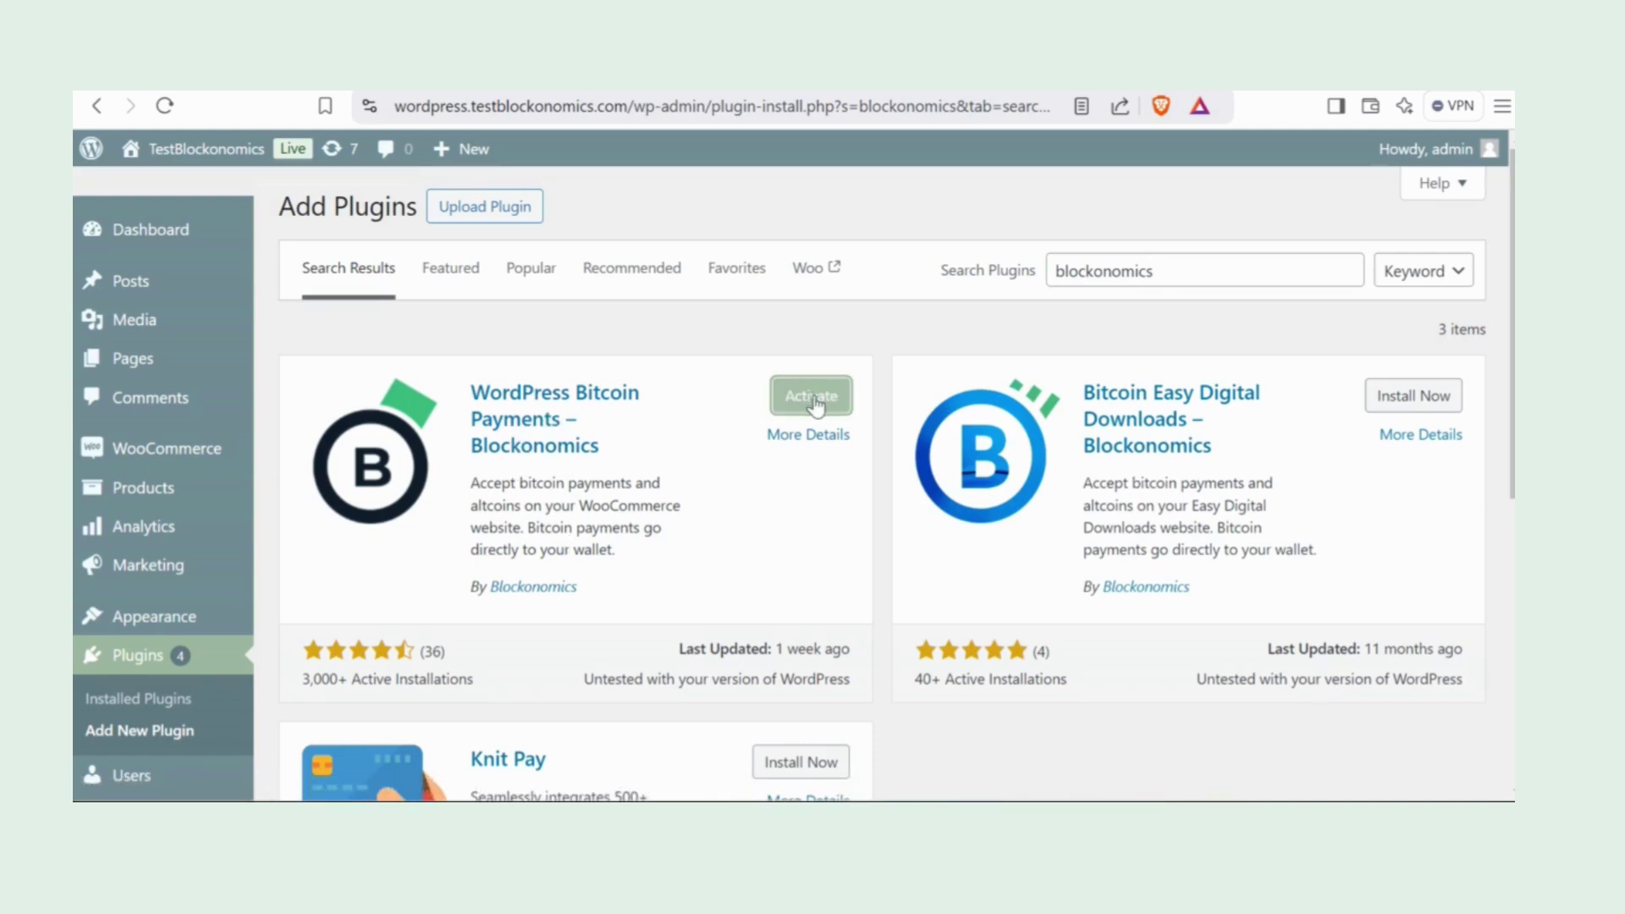
click(808, 396)
Step: Open the Blockonomics plugin setup and copy the API key from the Blockonomics Stores page
scroll(762, 408, down, 5)
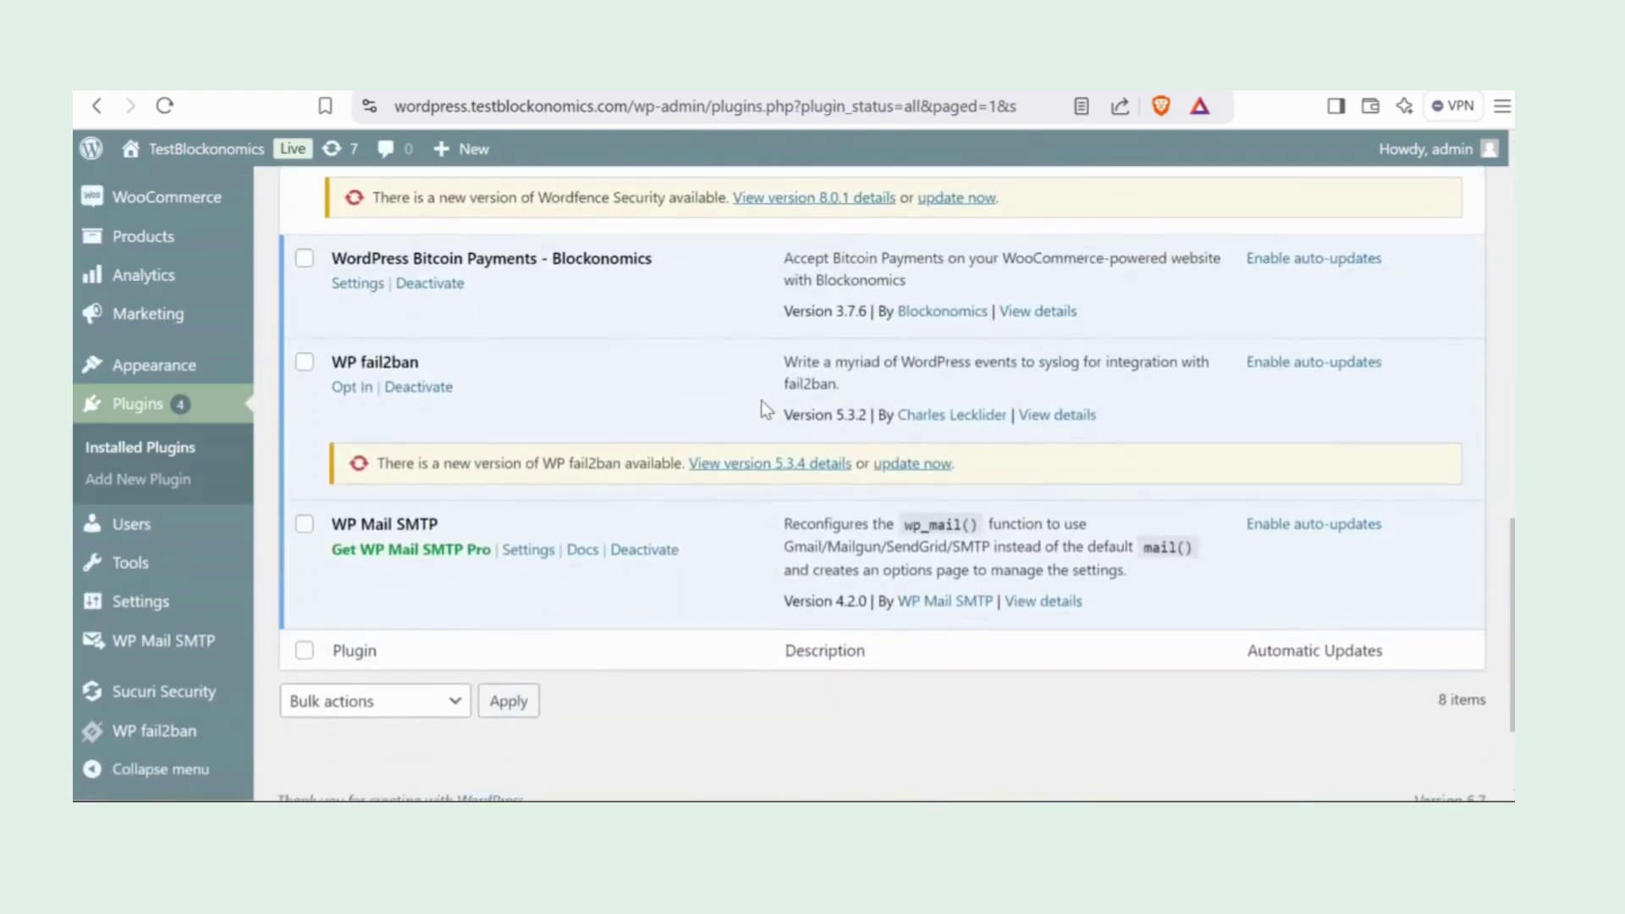
scroll(762, 408, up, 2)
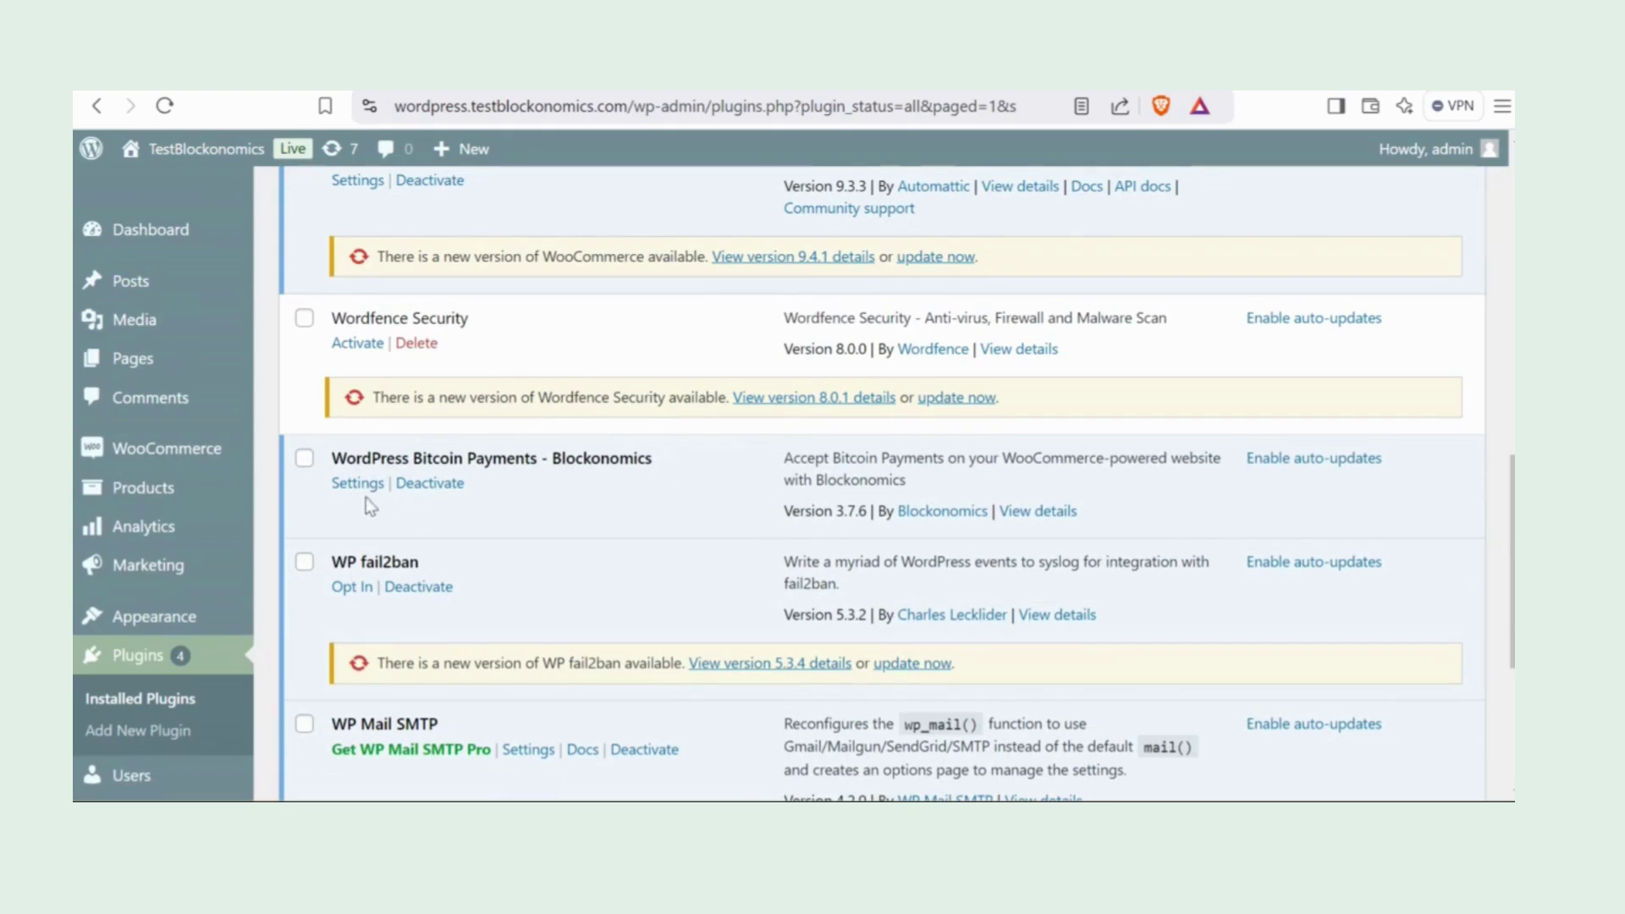
click(357, 489)
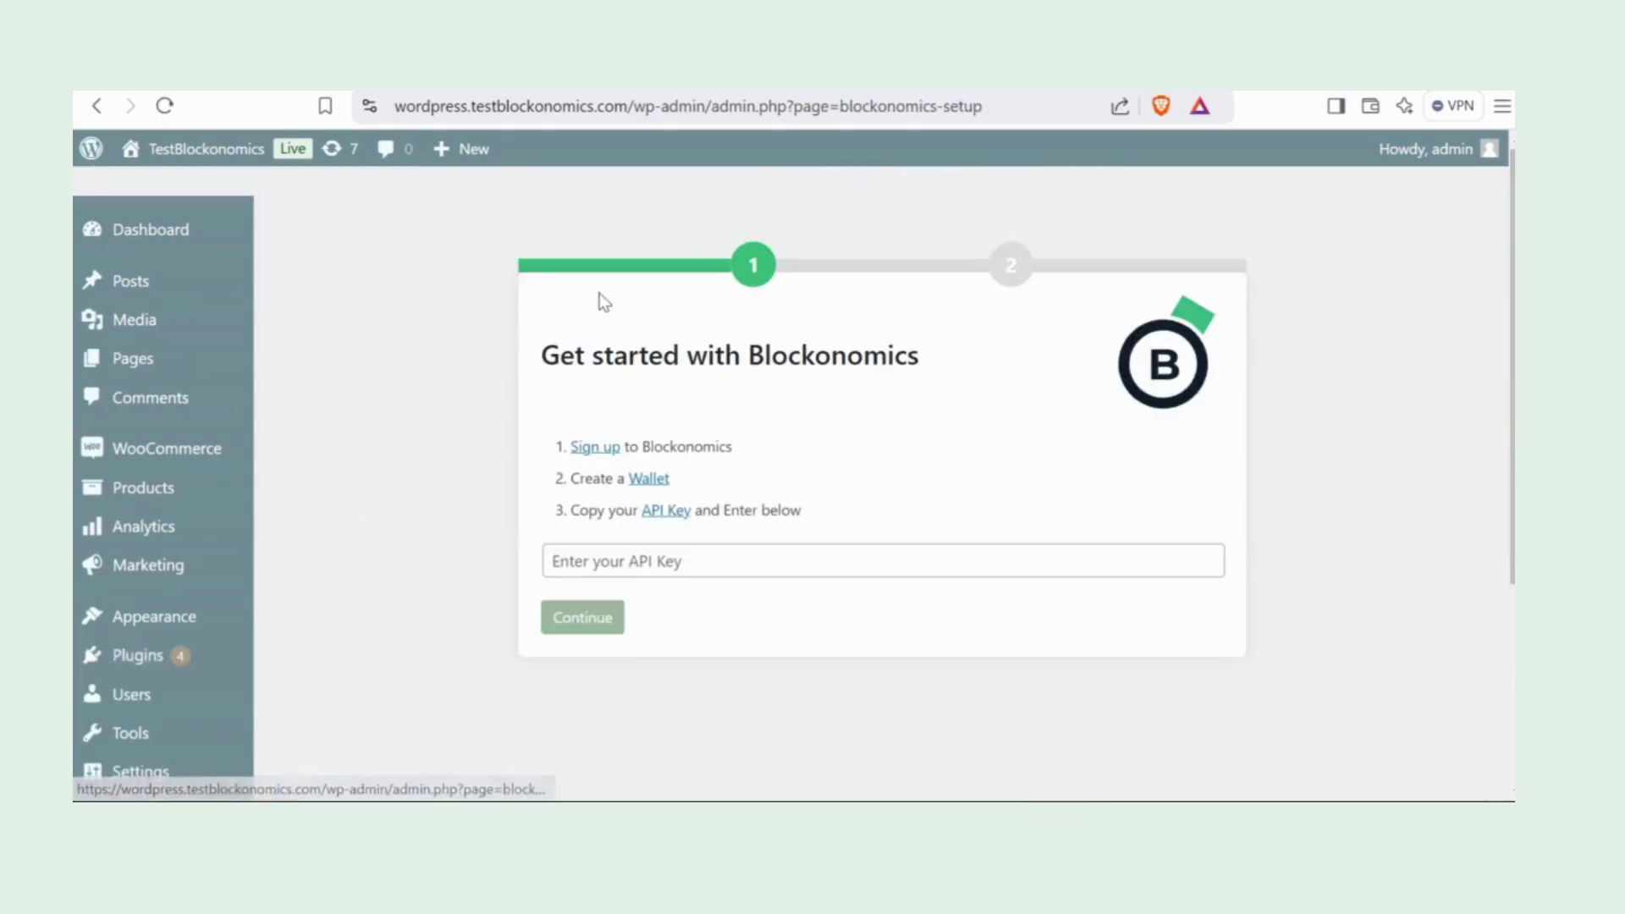
click(651, 569)
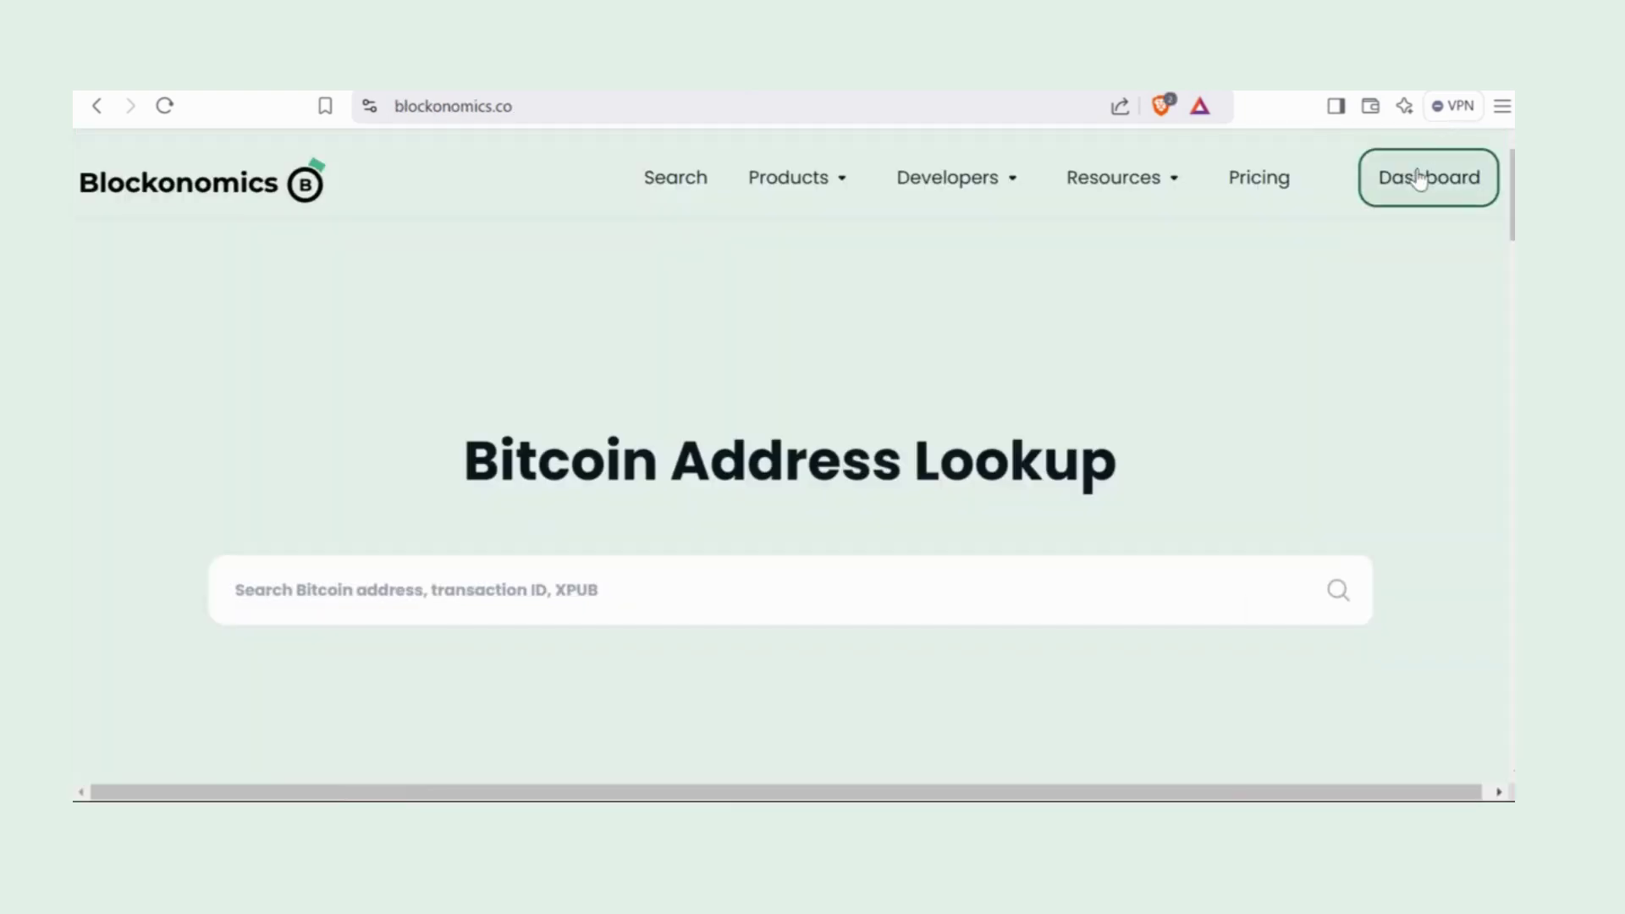
click(1438, 174)
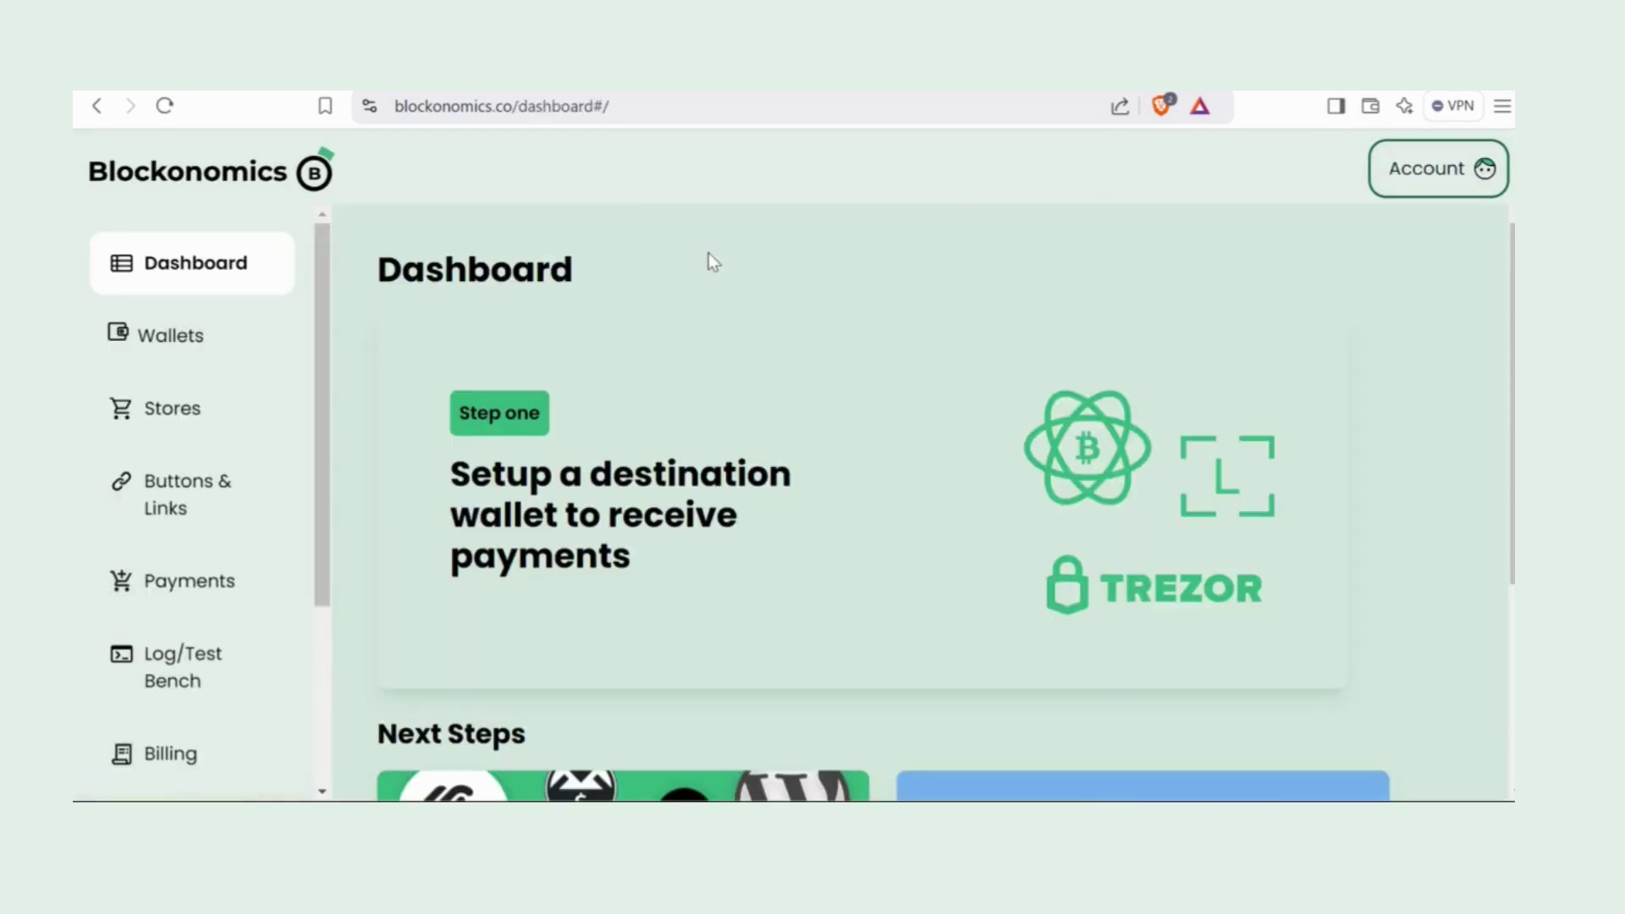
click(205, 427)
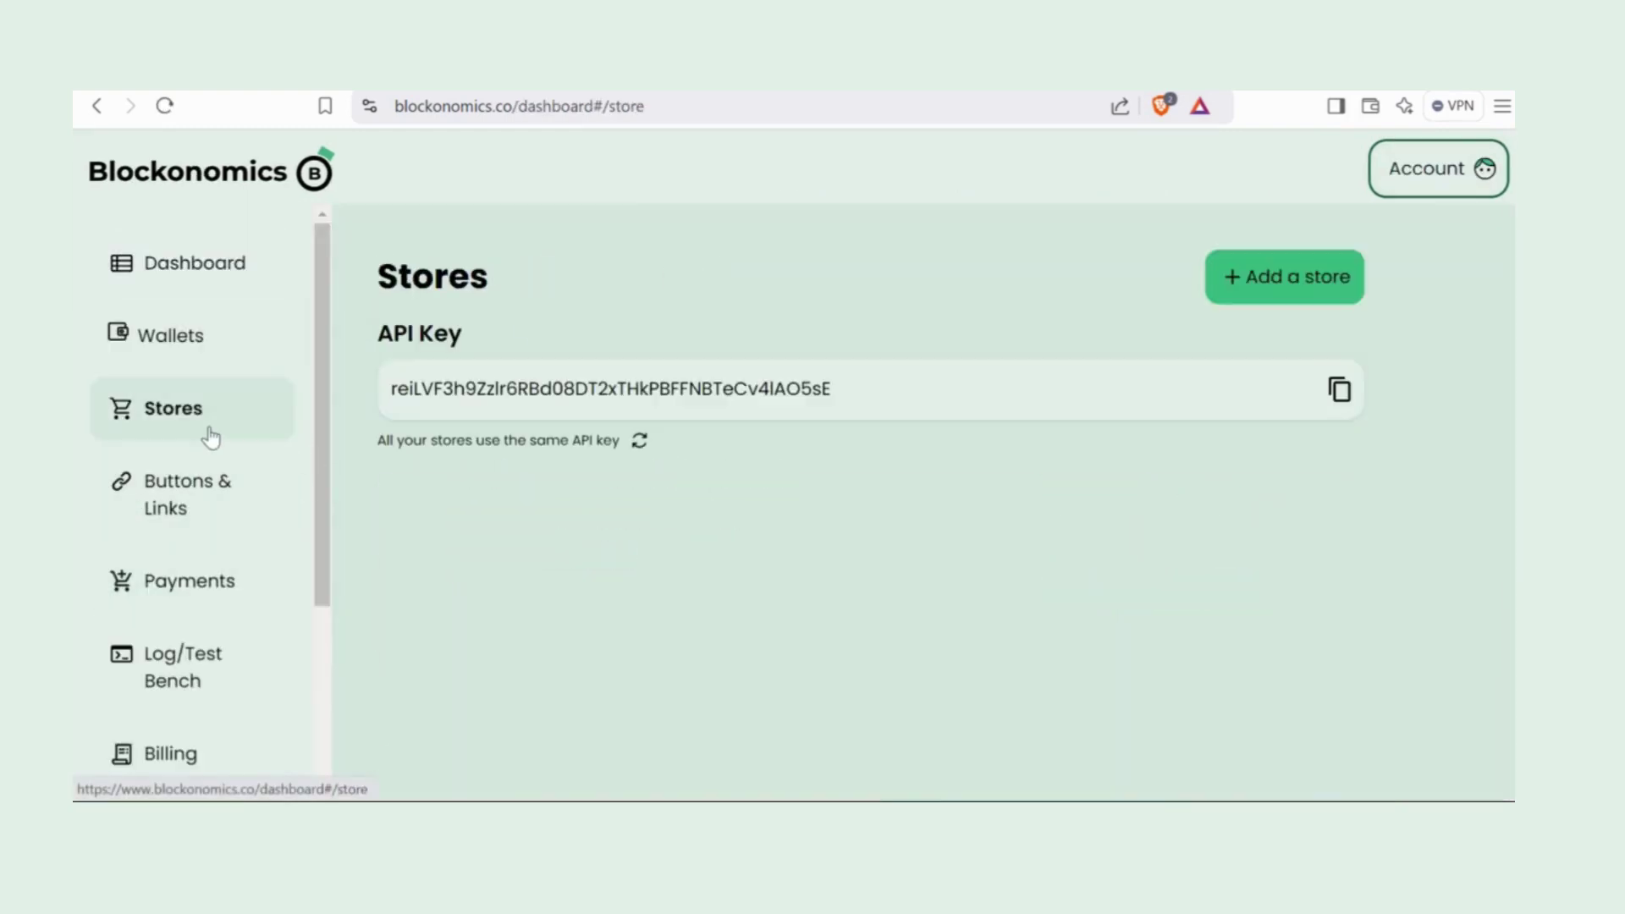
click(1339, 389)
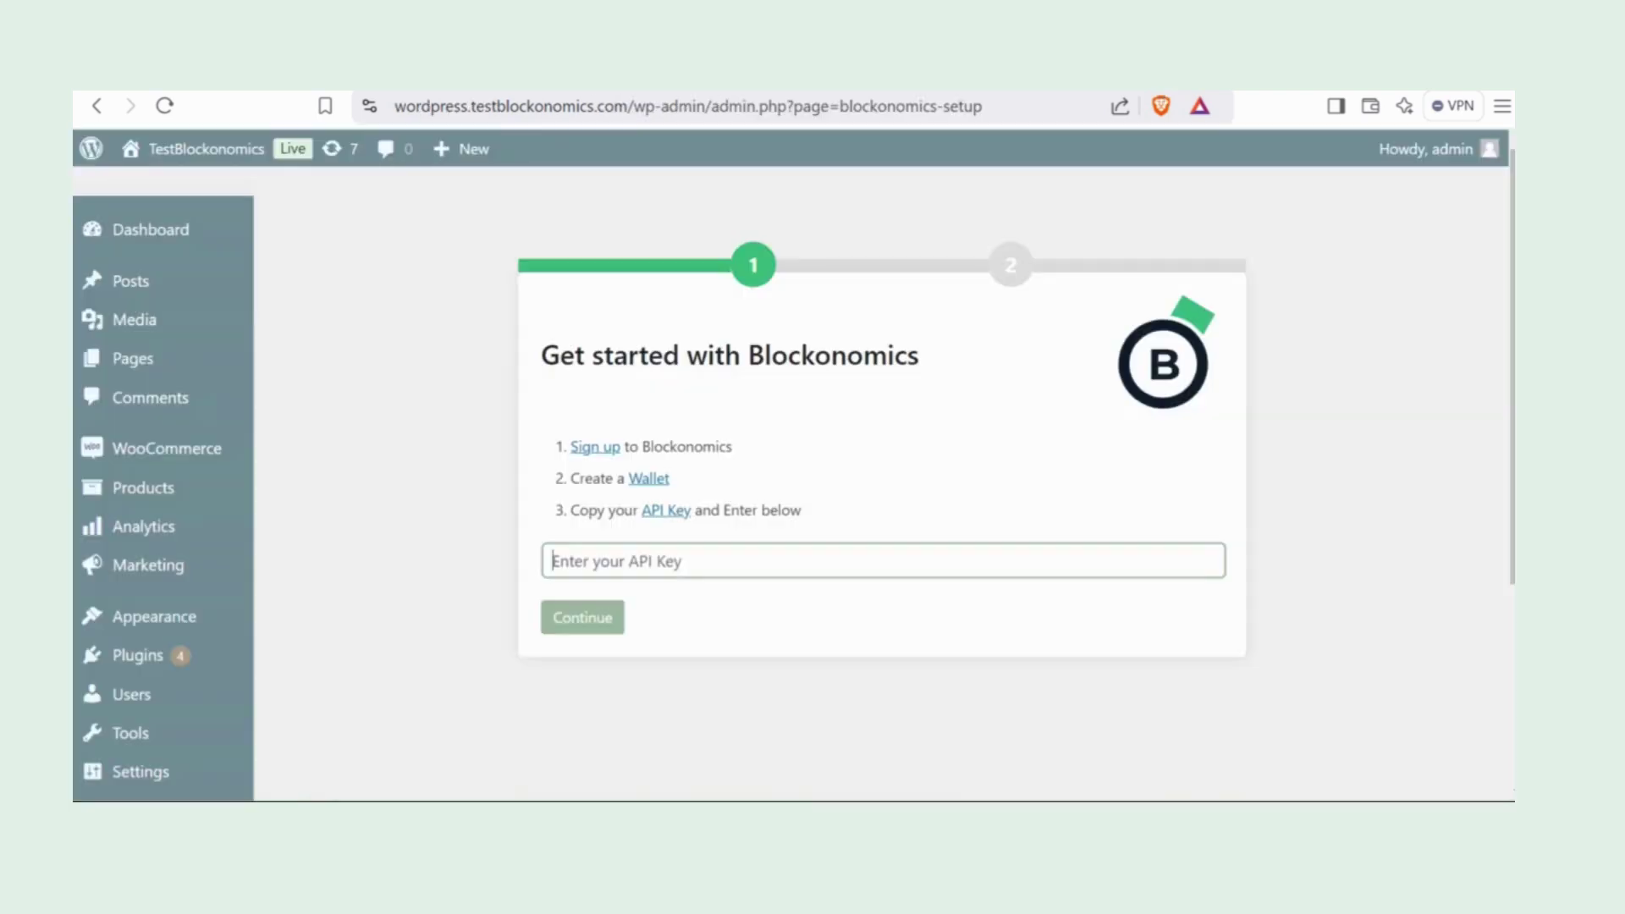
click(645, 555)
Step: Paste the API key and finish the setup wizard for the ELECTROSHOP store
key(ctrl+v)
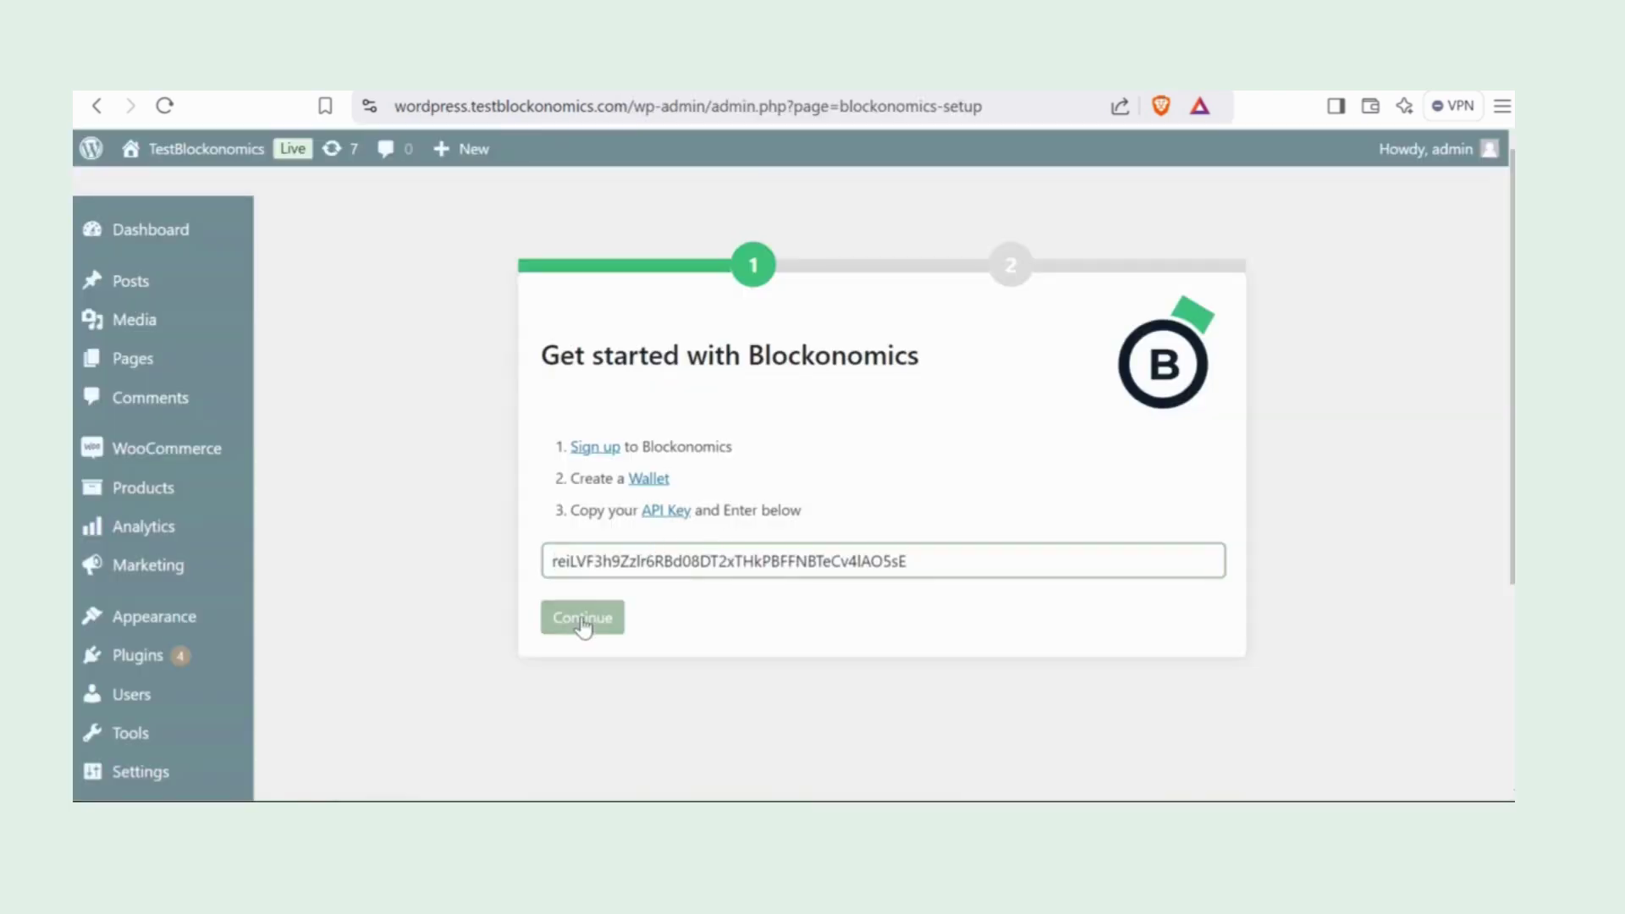
click(583, 626)
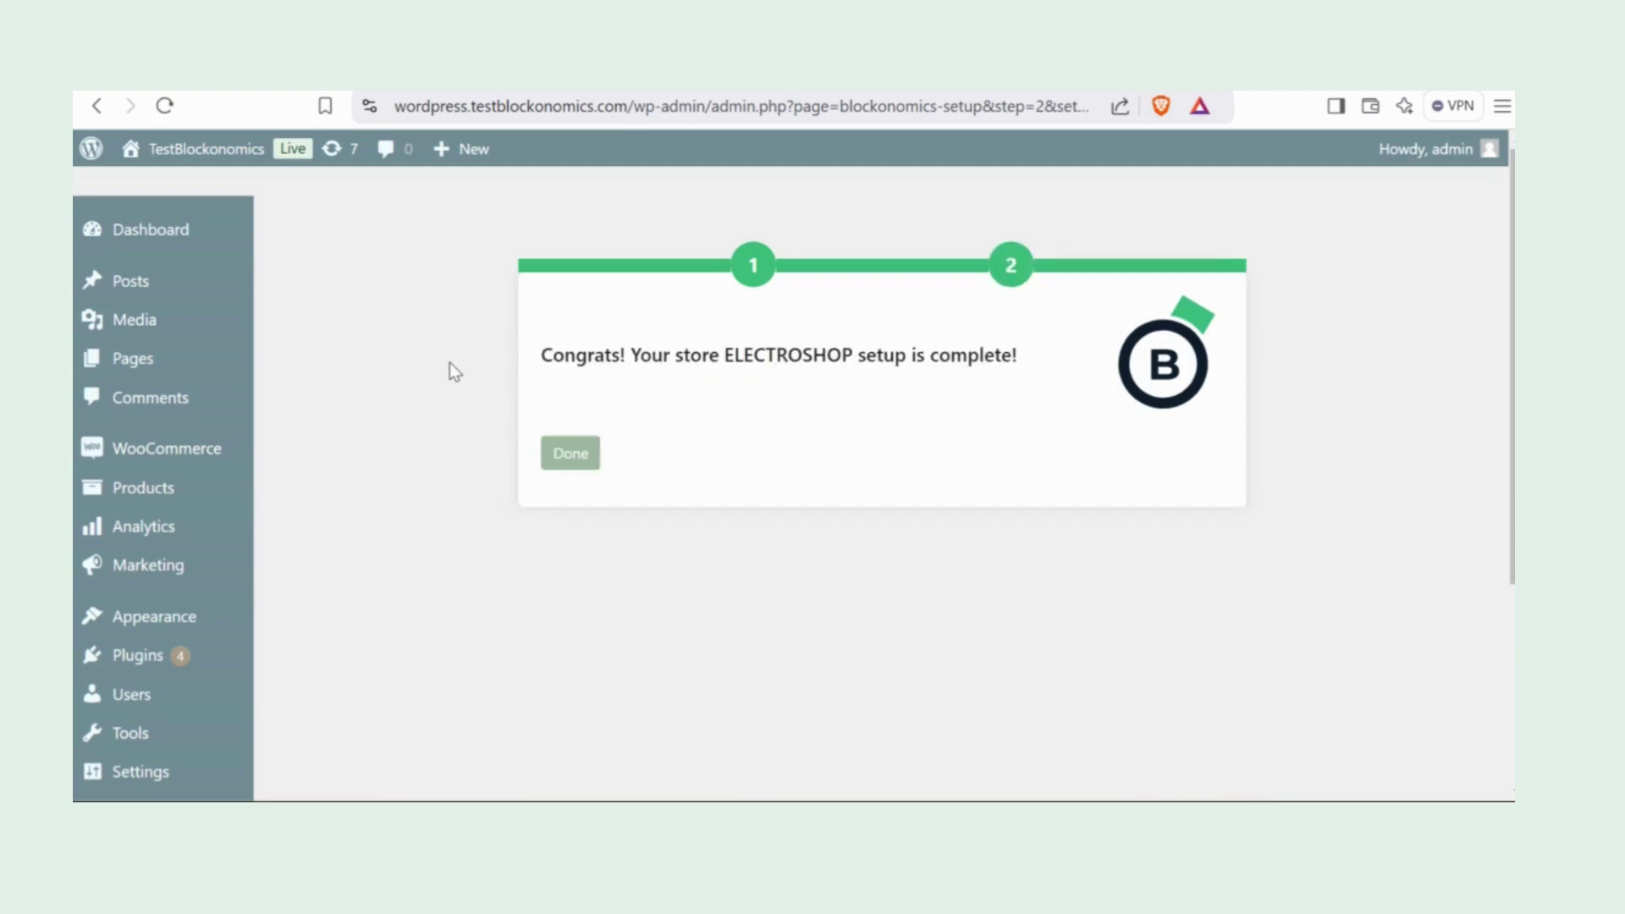
click(571, 457)
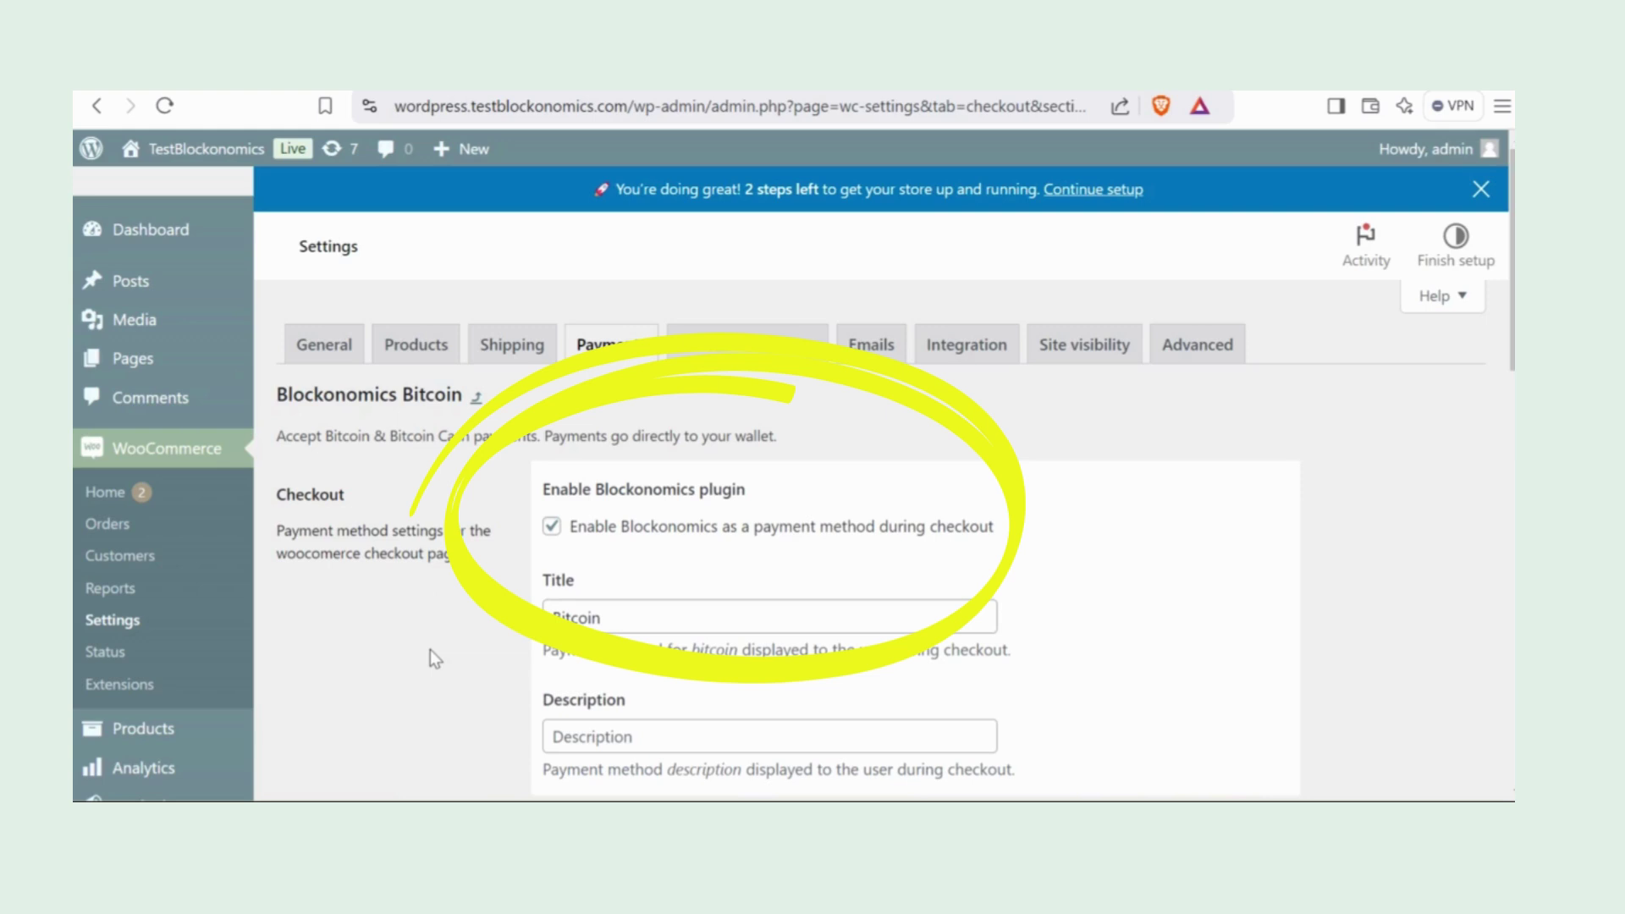
Step: Review the Blockonomics Bitcoin payment settings and run Test Setup for the Electroshop store
scroll(430, 649, down, 3)
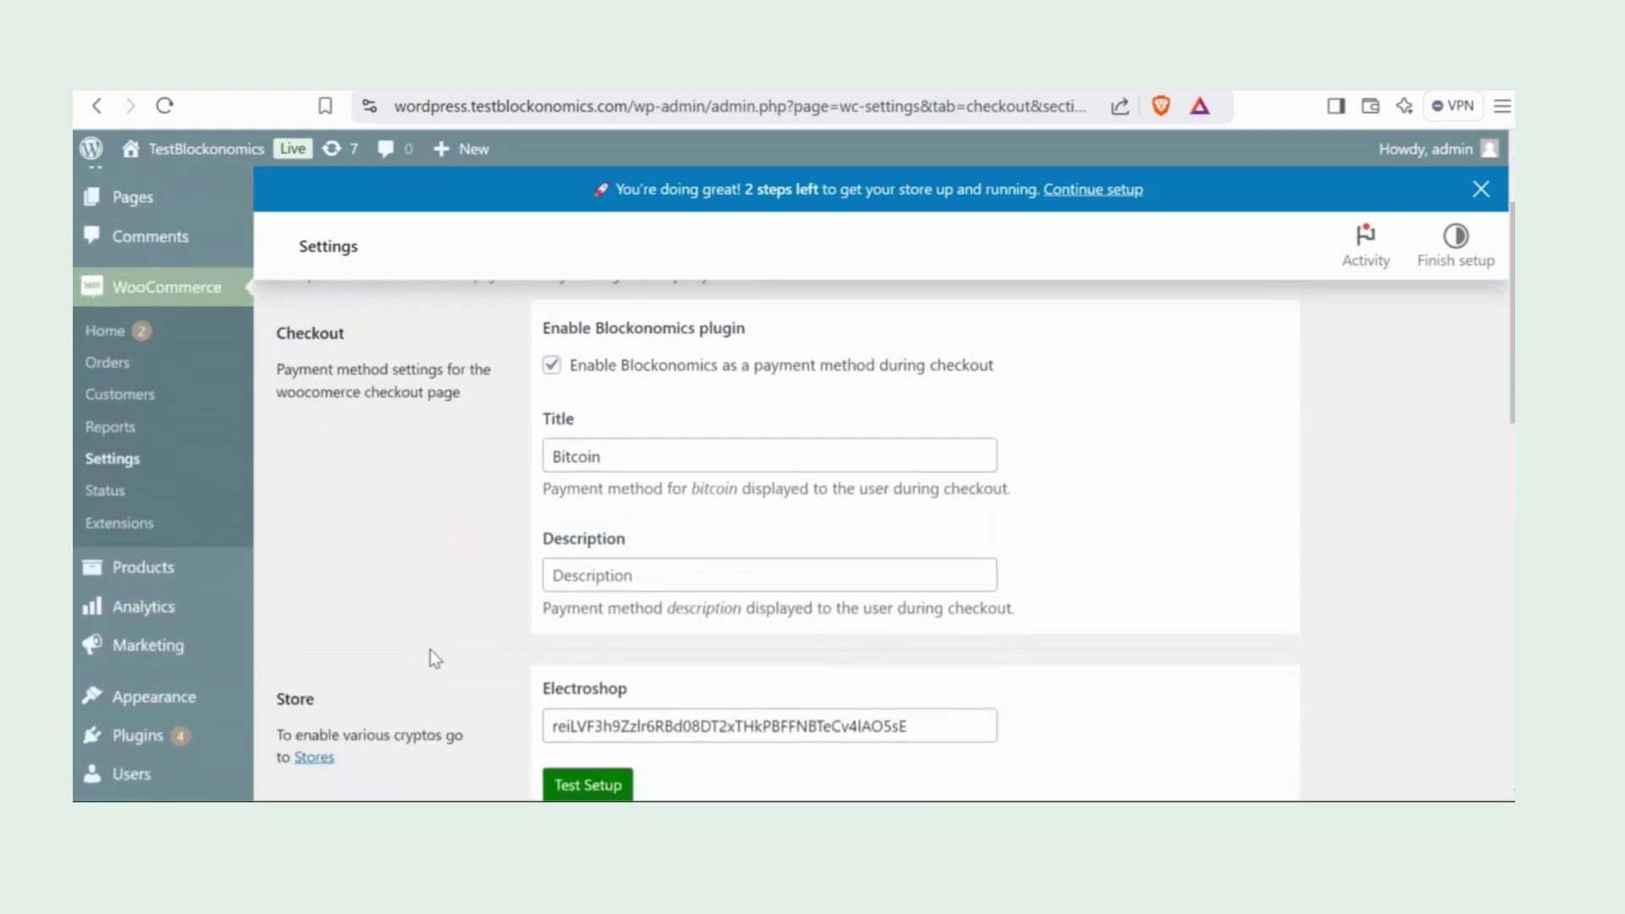
scroll(430, 650, down, 5)
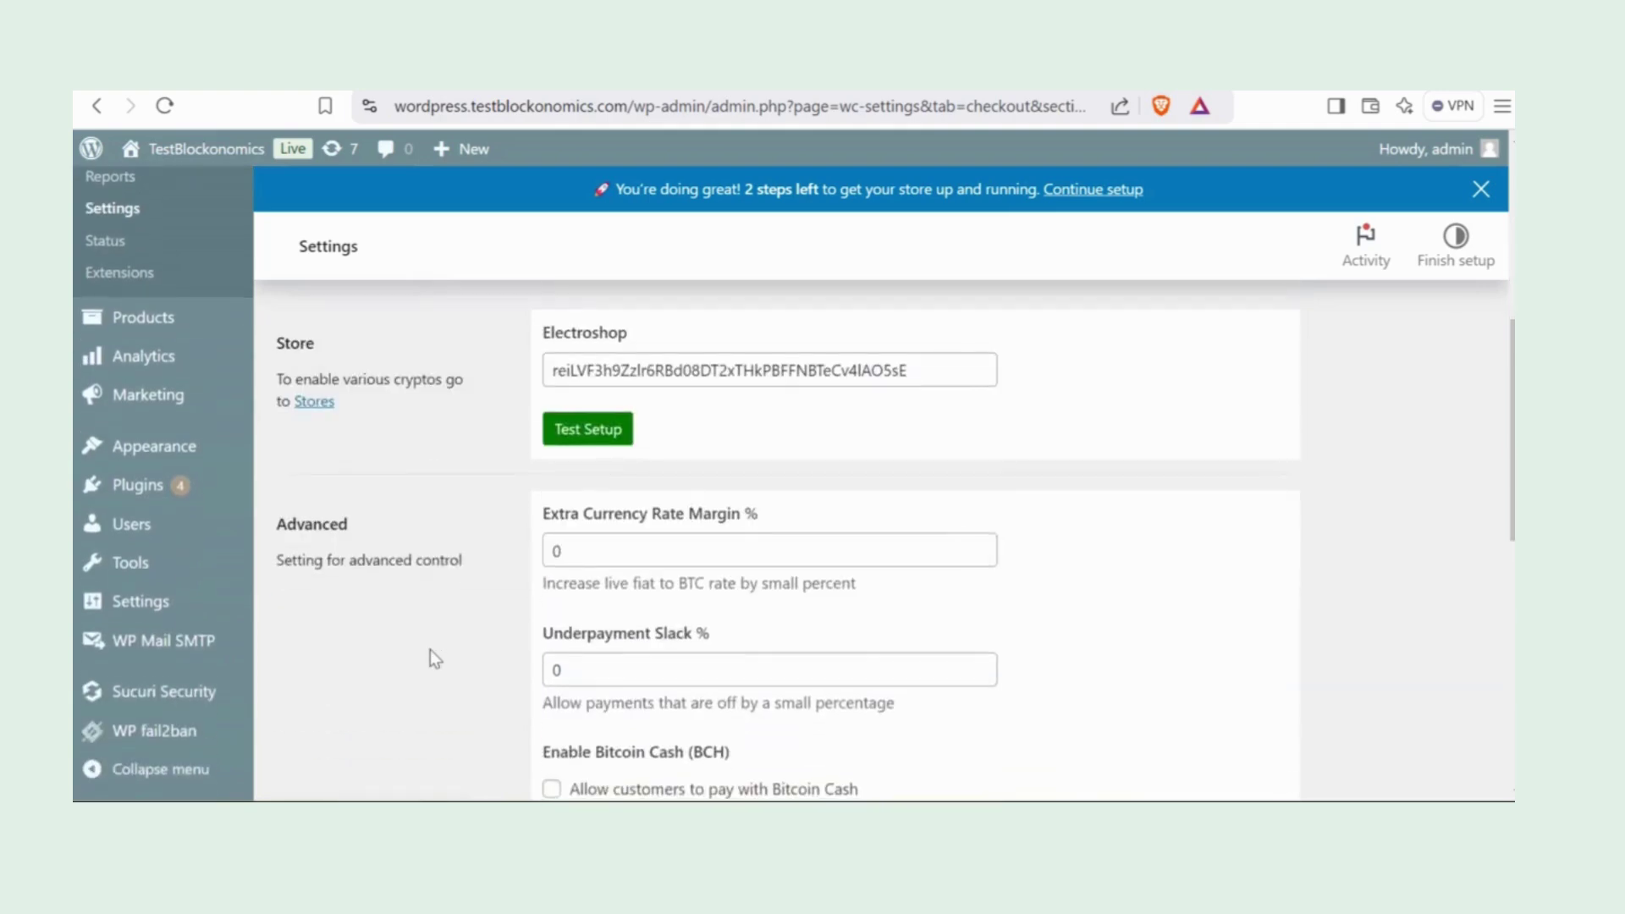
scroll(429, 648, up, 1)
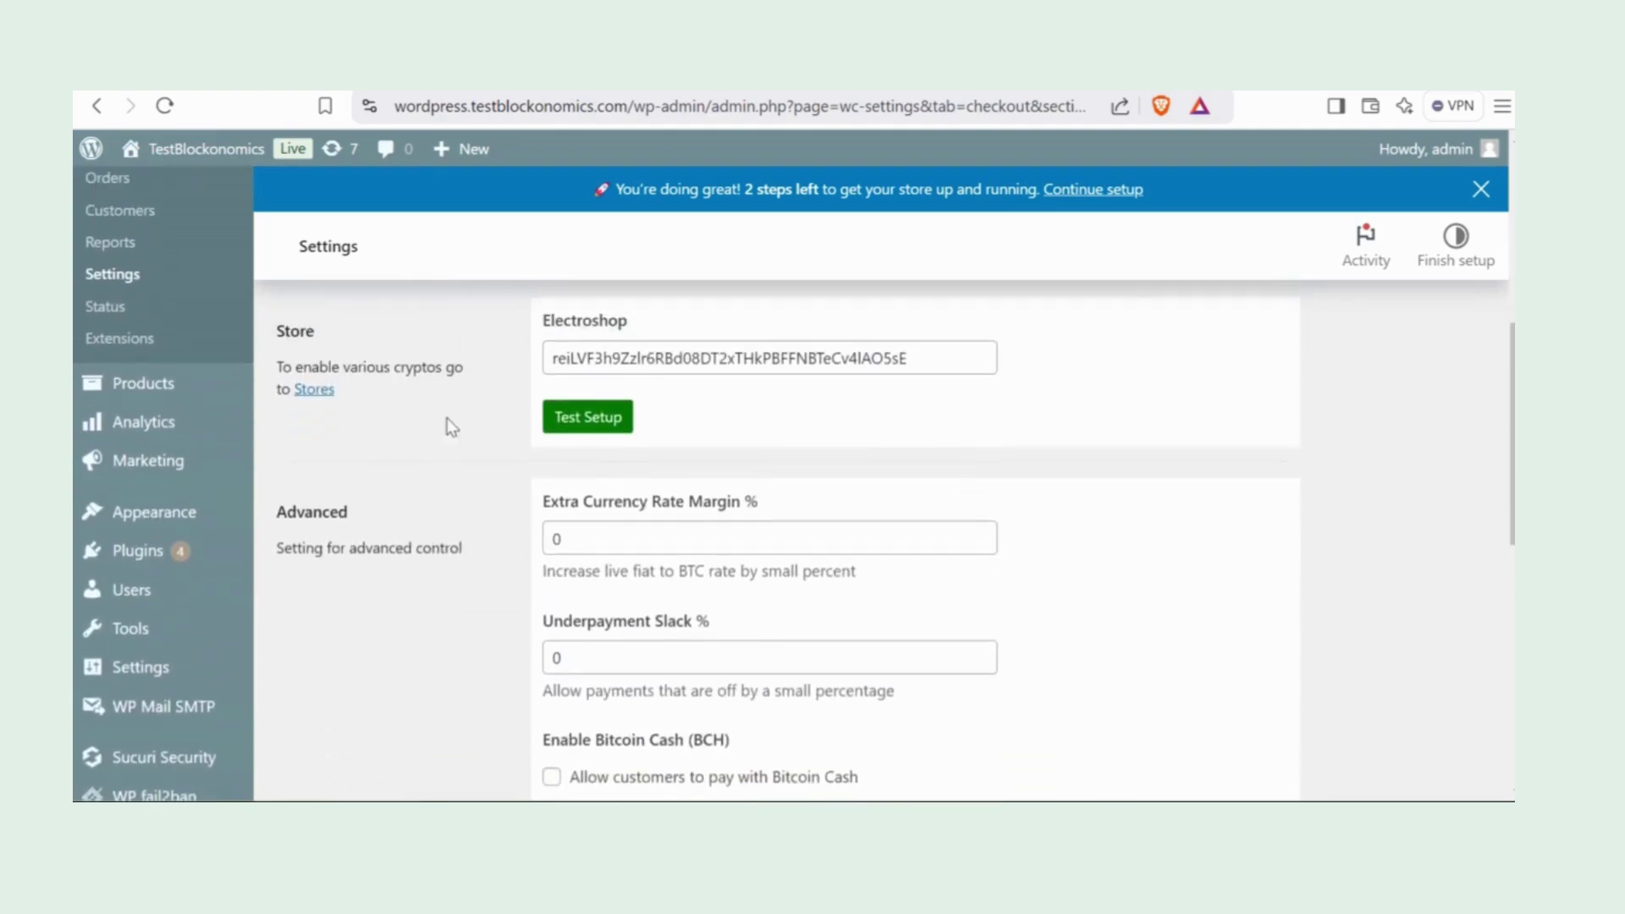
click(609, 423)
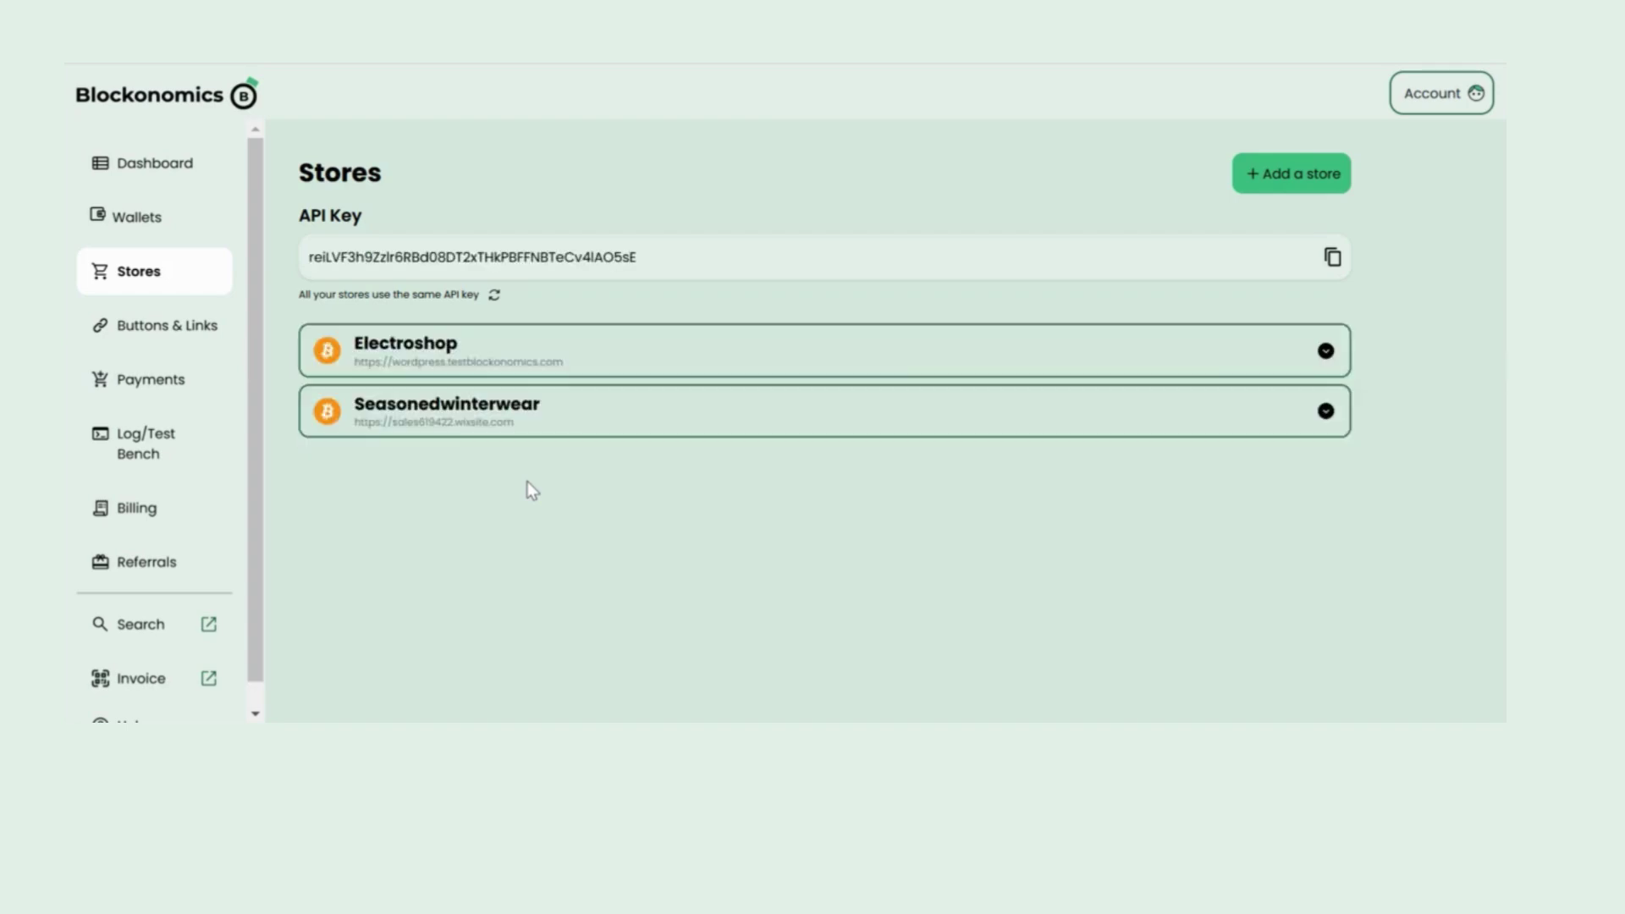
Step: Expand the Electroshop row on the Stores page to reveal its callback URL and wallet
click(965, 342)
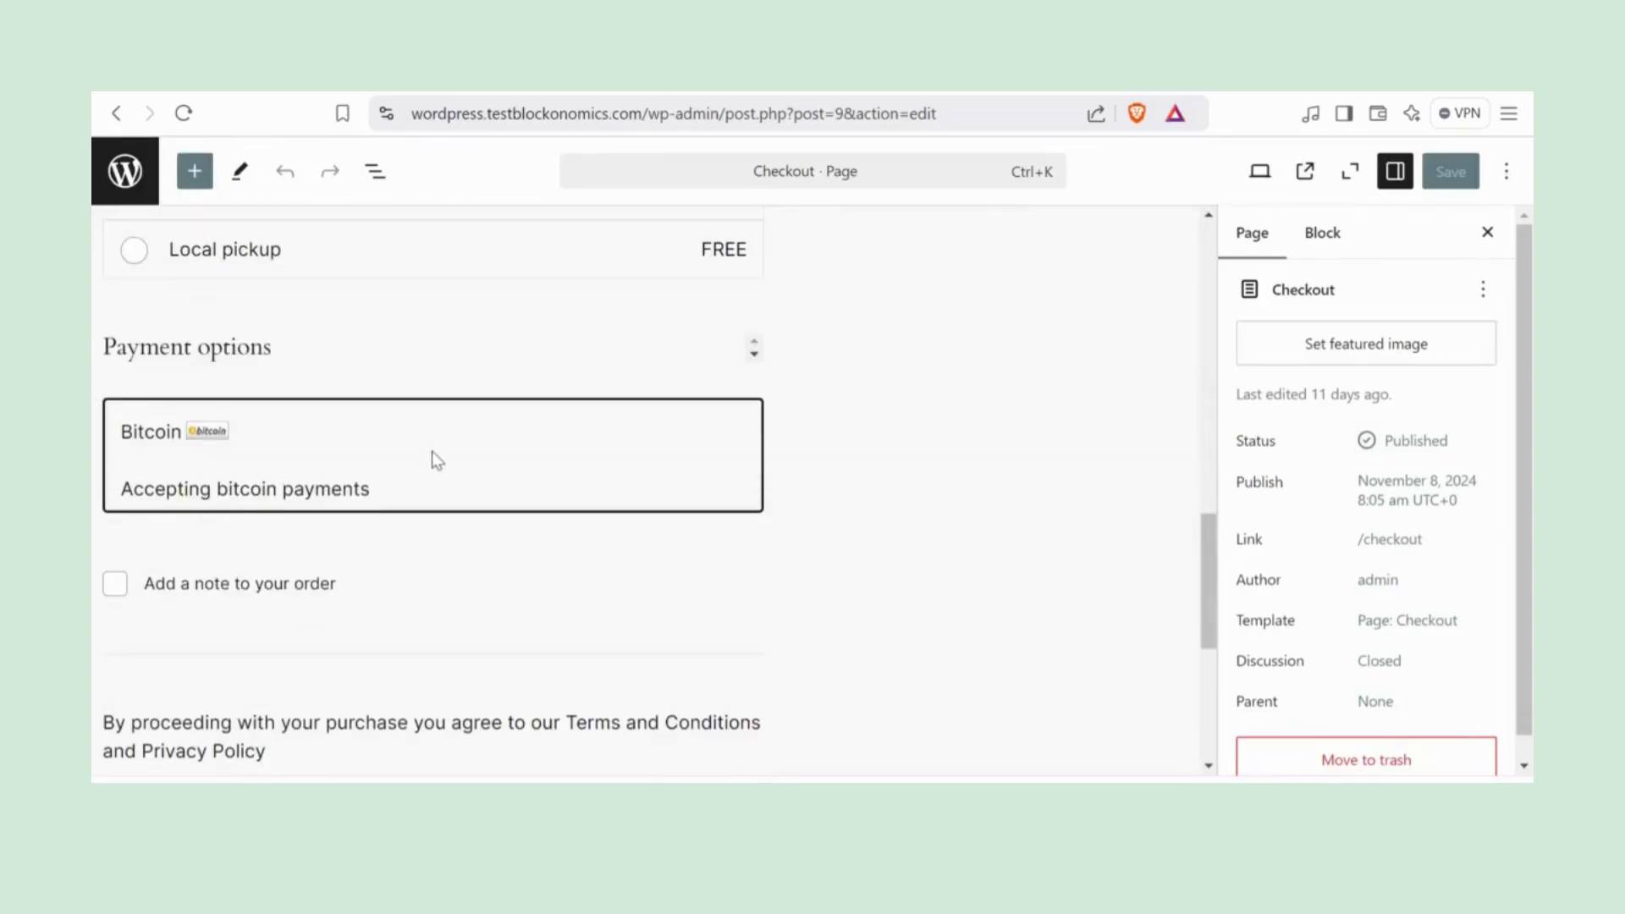
scroll(432, 457, down, 3)
Step: Place the checkout order with Pay with Bitcoin, creating Order #34 for 54 USD, and copy its Bitcoin address
scroll(432, 457, up, 10)
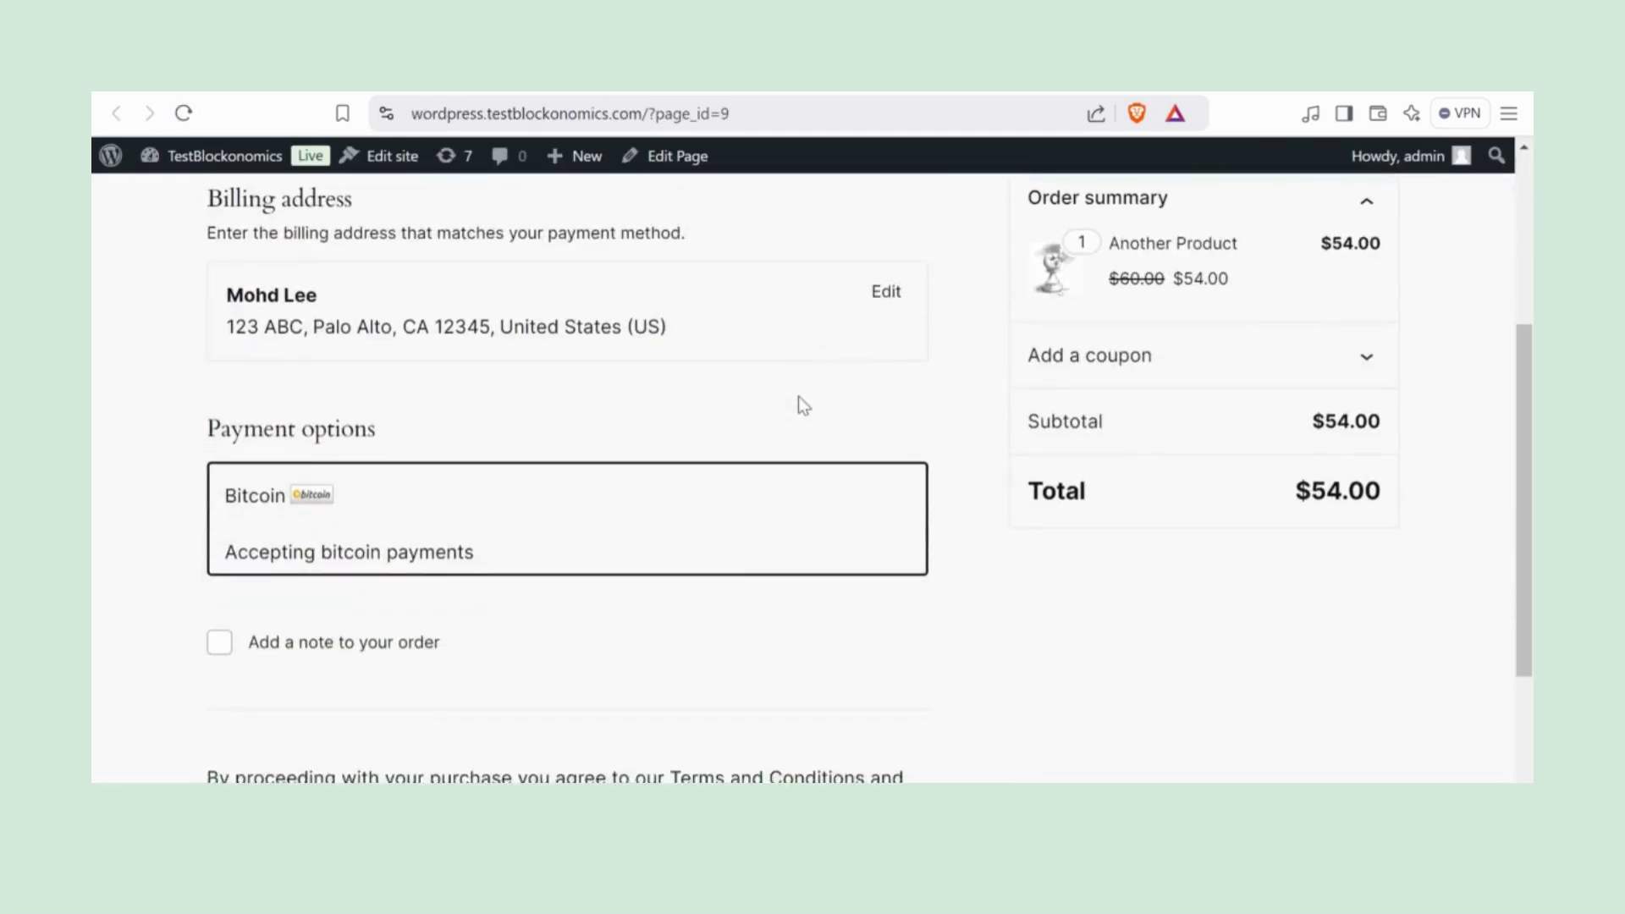
scroll(799, 404, down, 2)
scroll(545, 597, down, 2)
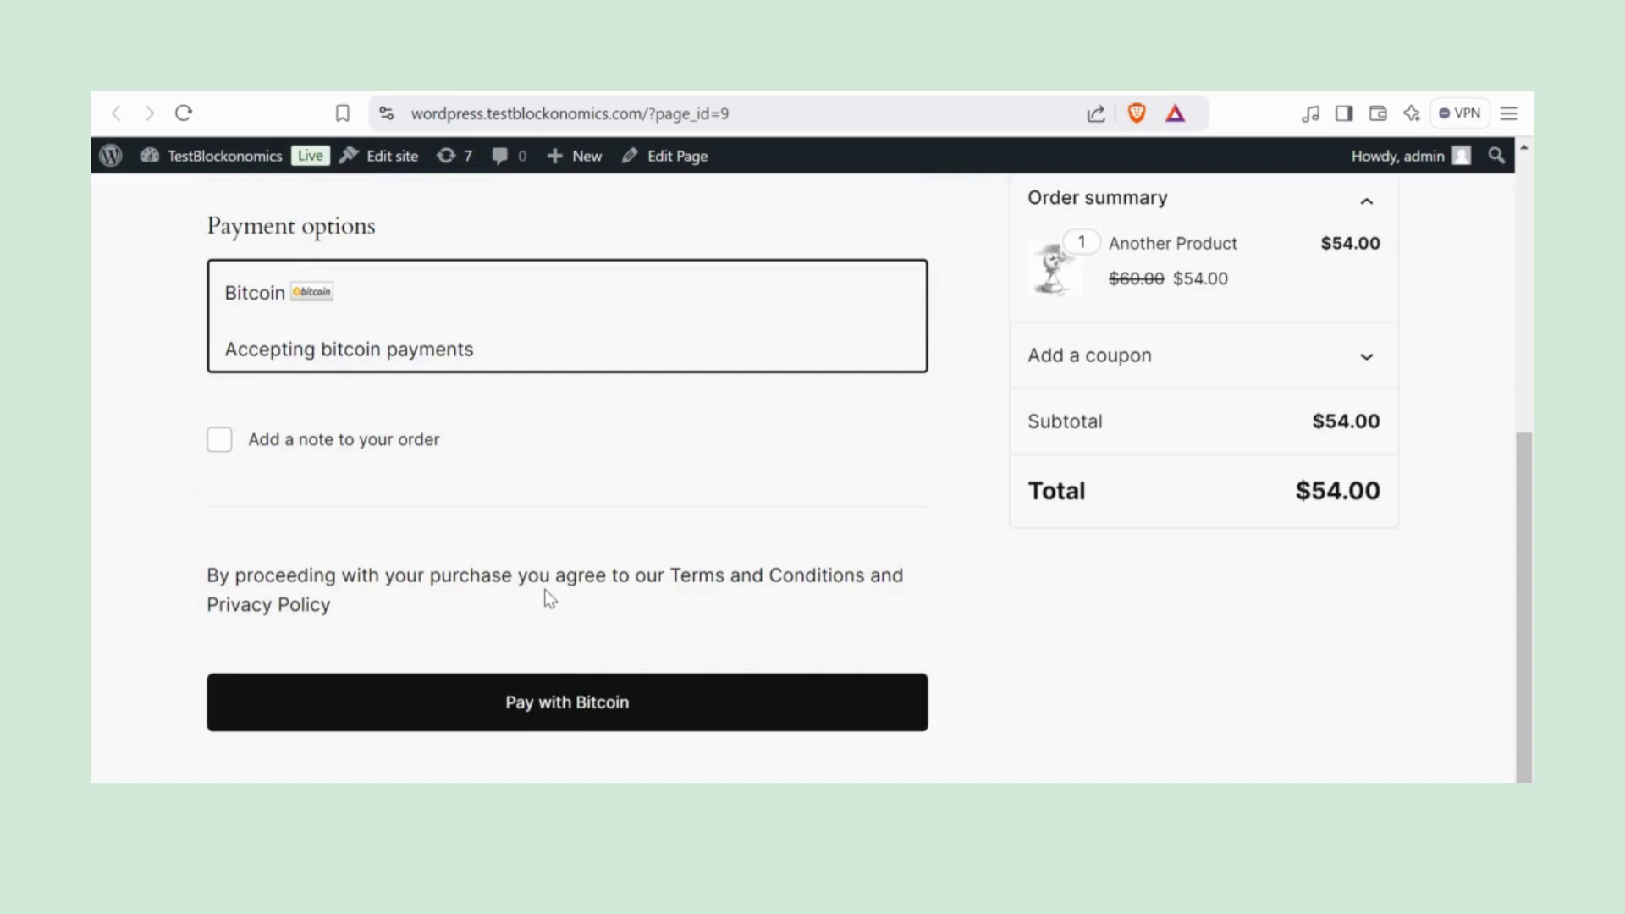
click(619, 699)
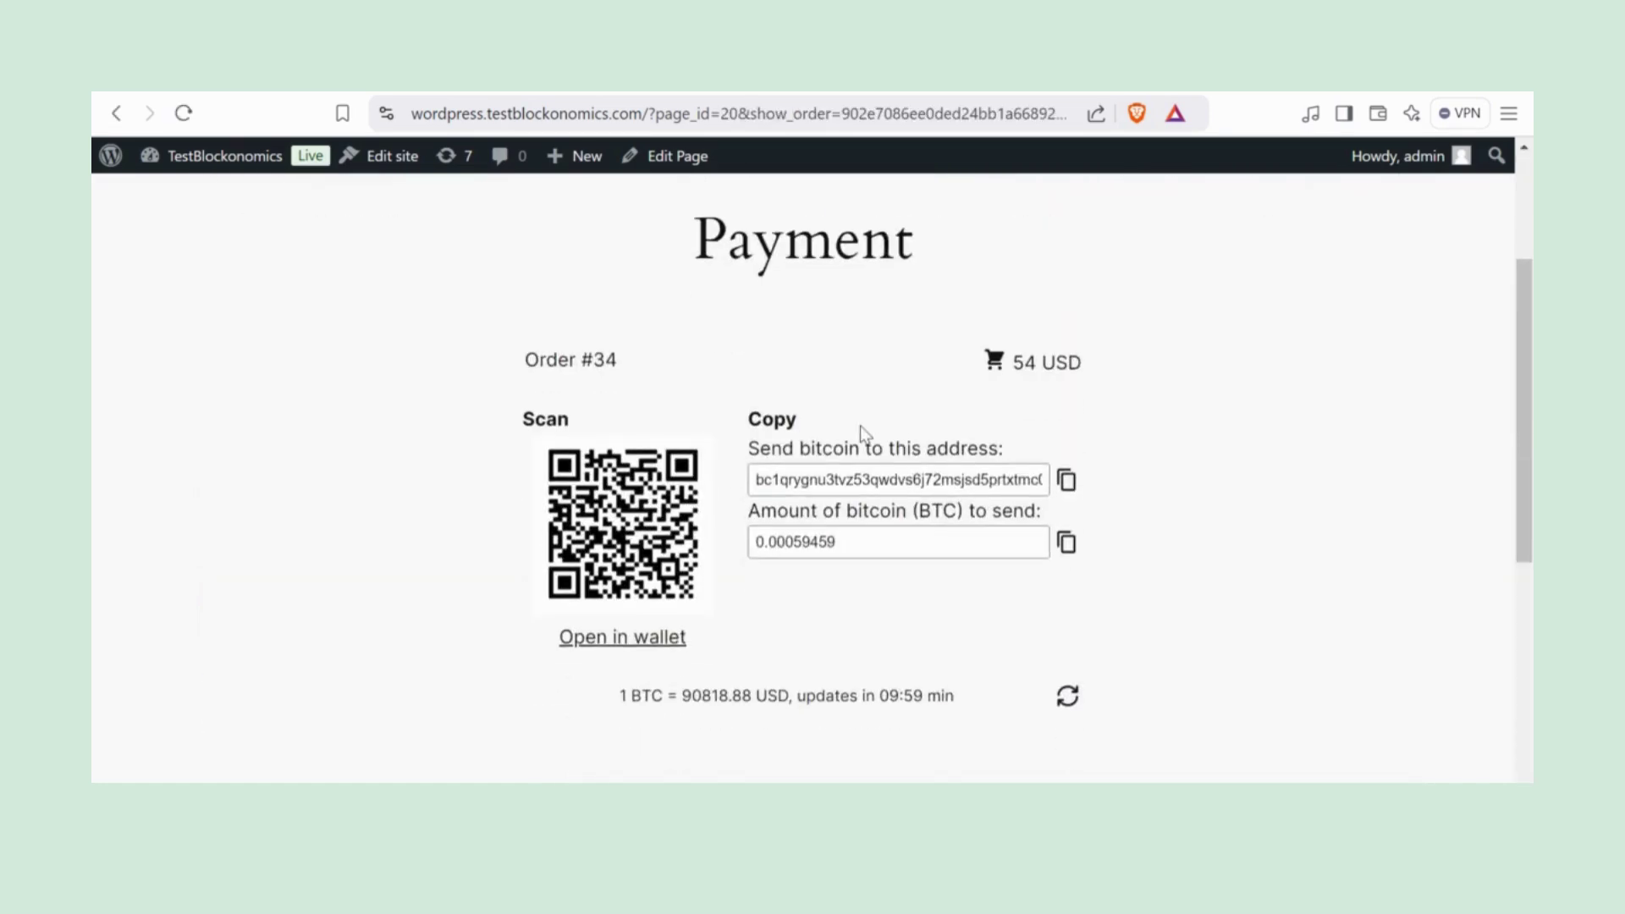
click(1065, 480)
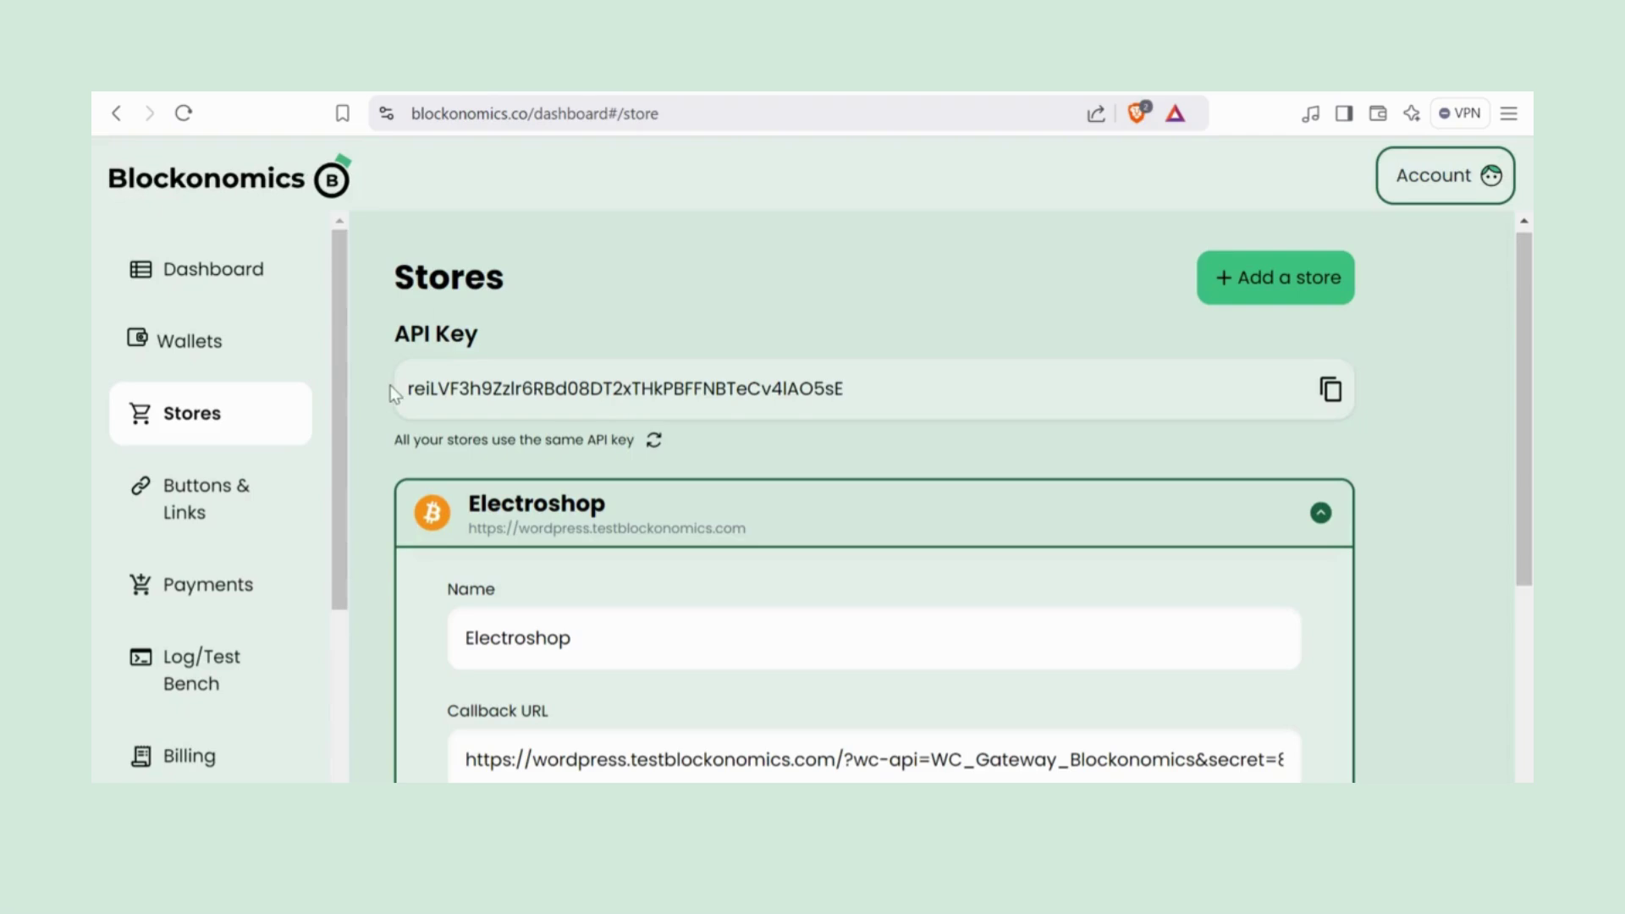
Step: In the Blockonomics Log/Test Bench, choose Electroshop as the test store
click(224, 680)
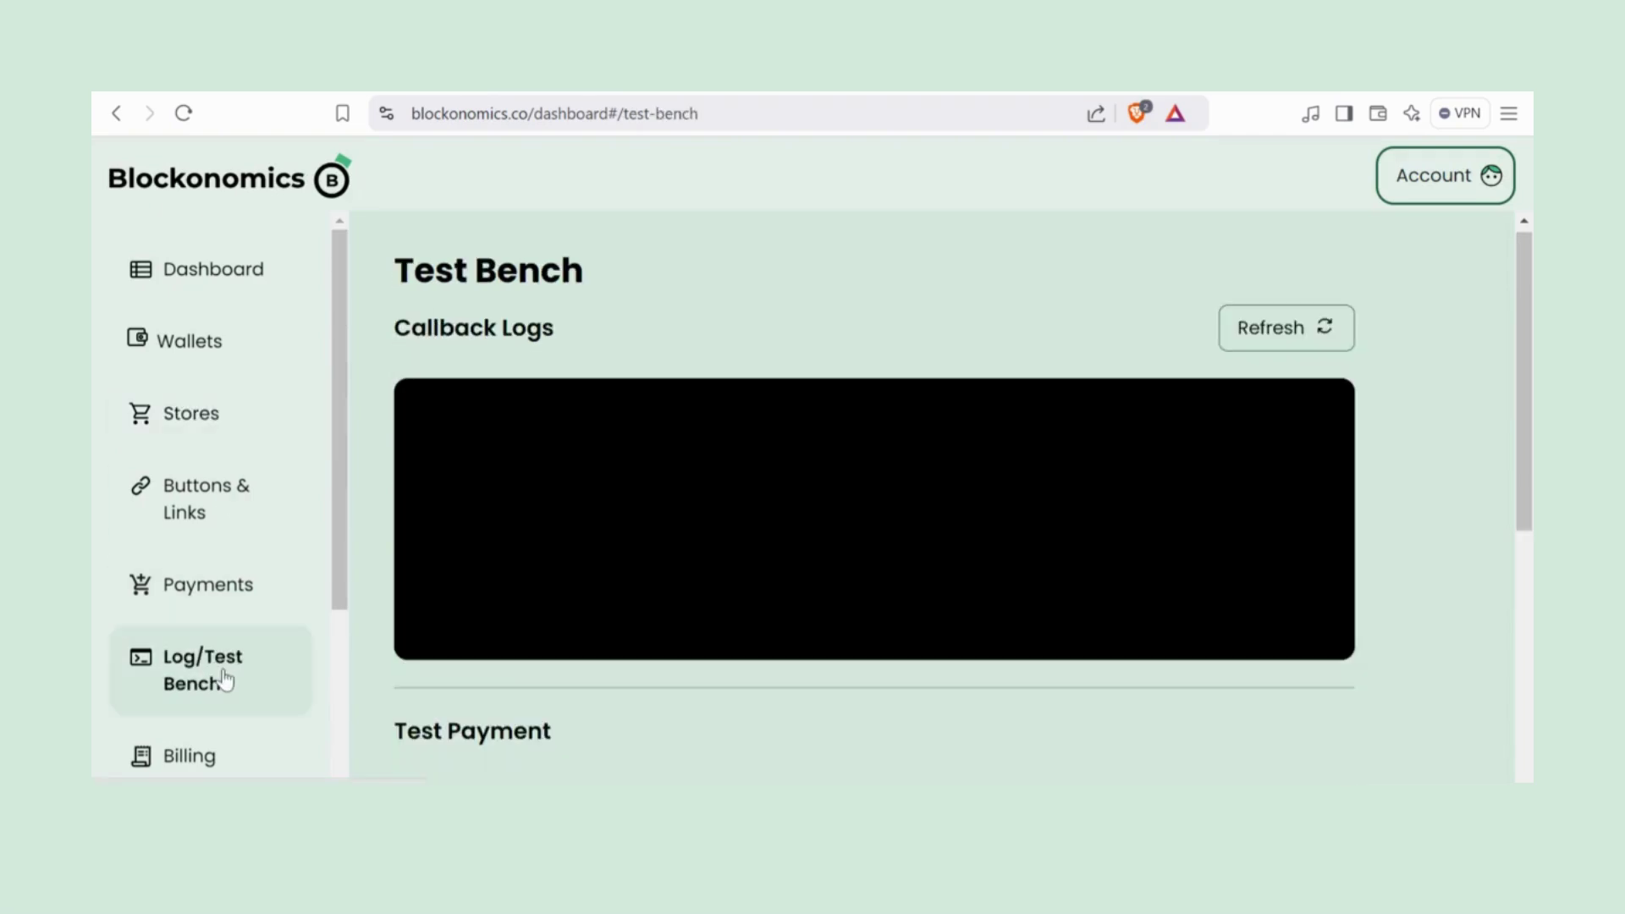
scroll(671, 587, down, 5)
click(650, 517)
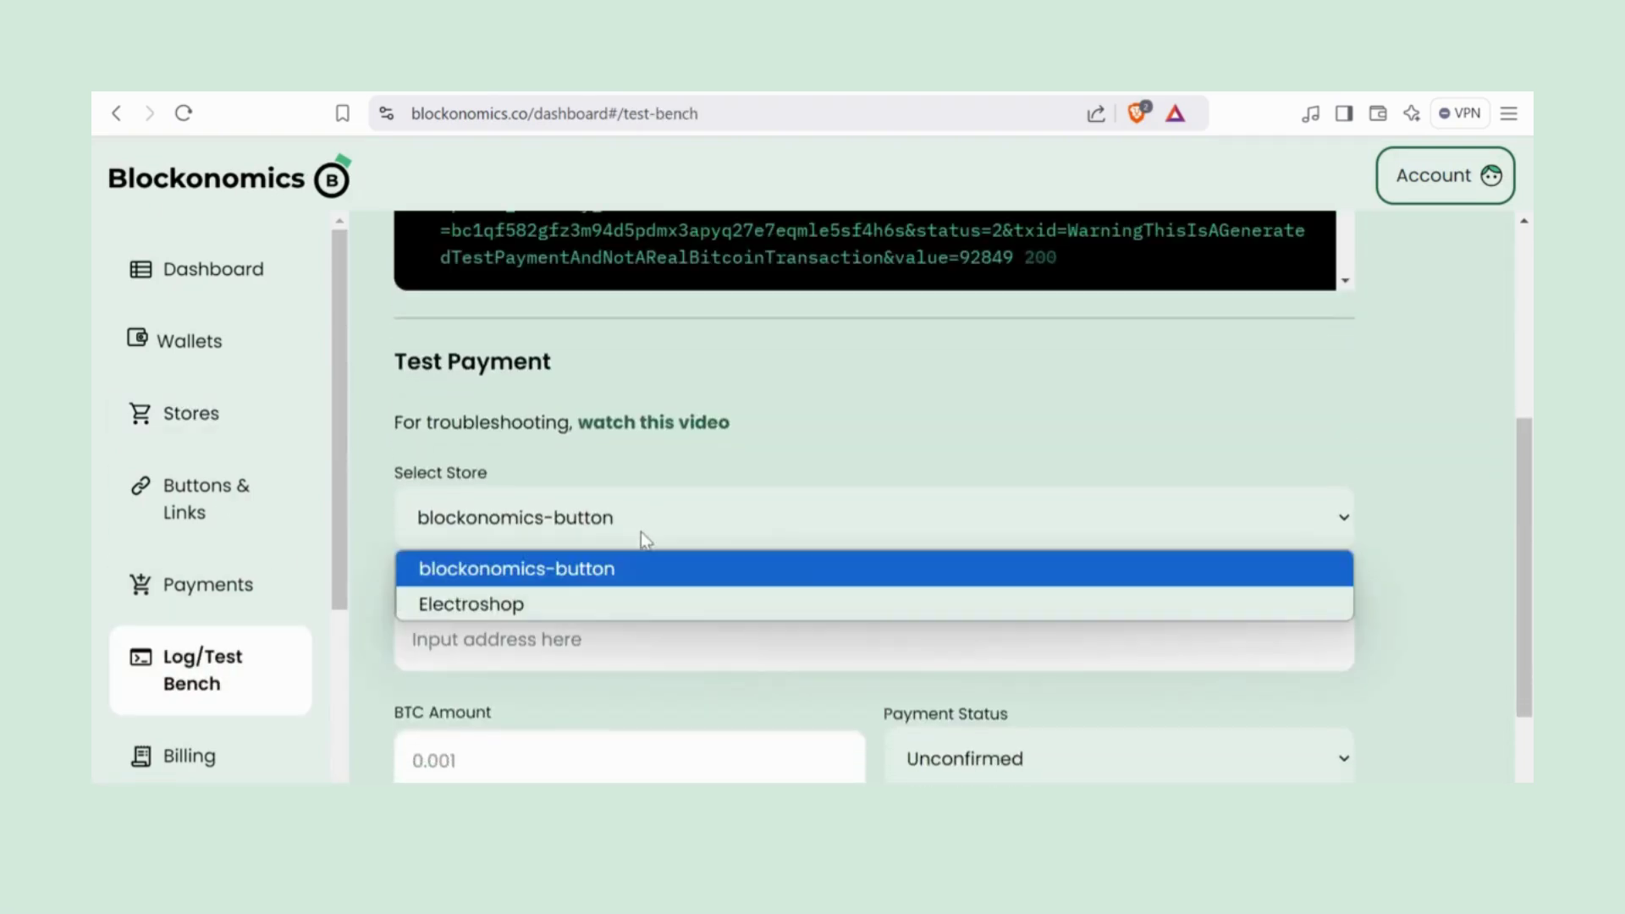
click(546, 604)
scroll(545, 604, down, 2)
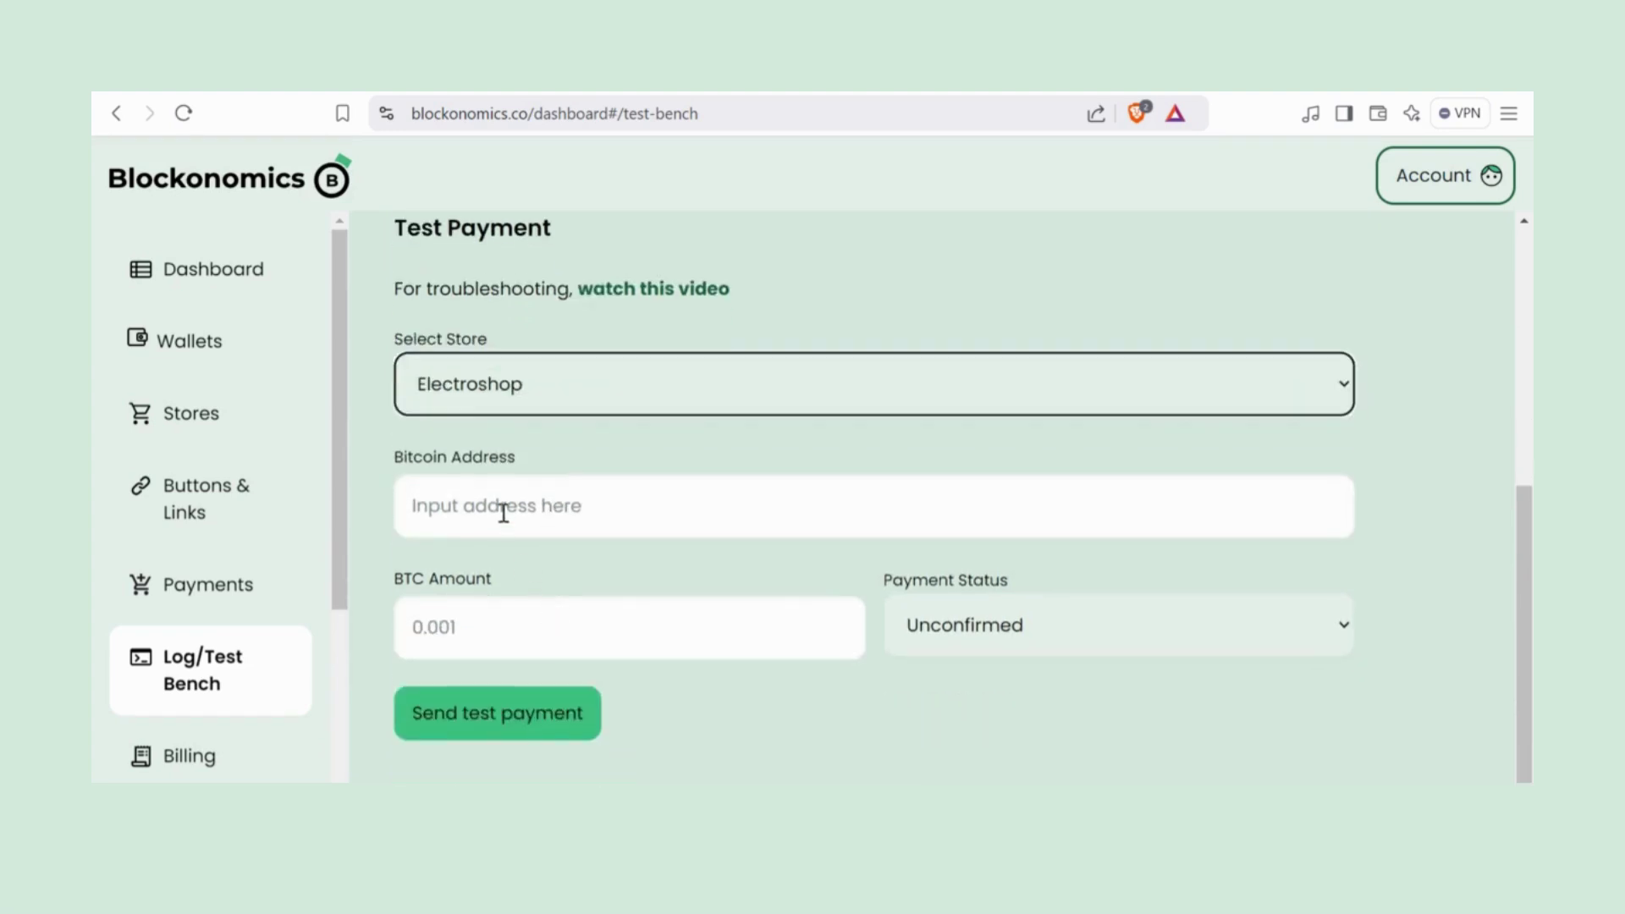
Step: Send a Confirmed 0.00059459 BTC test payment to the pasted order address
click(503, 512)
key(ctrl+v)
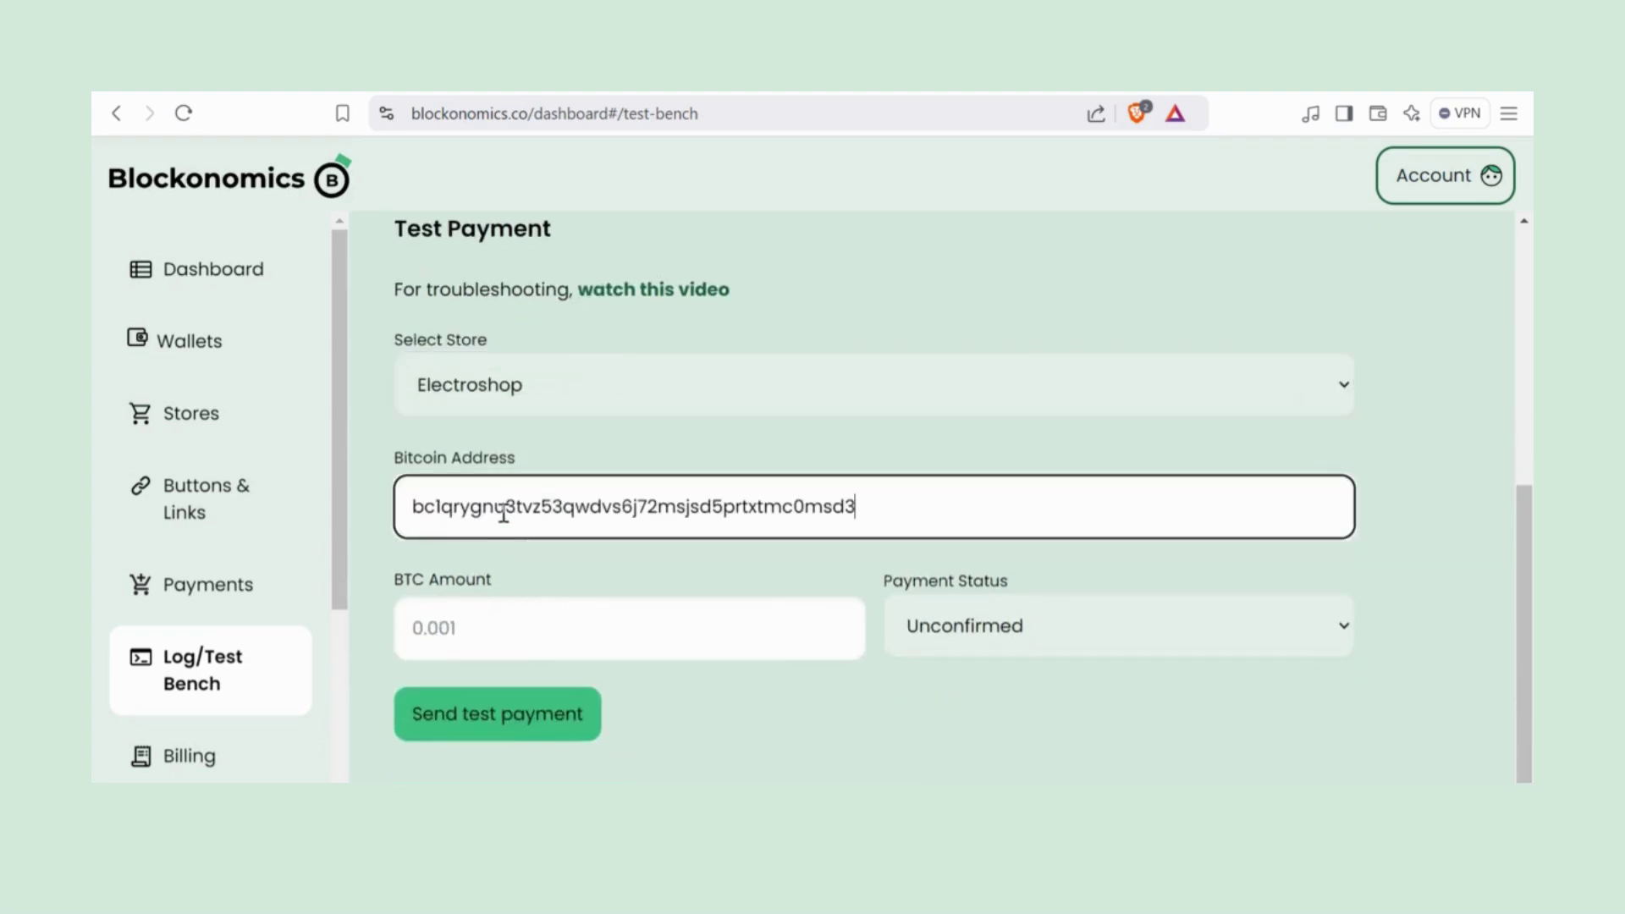
click(551, 622)
click(546, 732)
click(1064, 645)
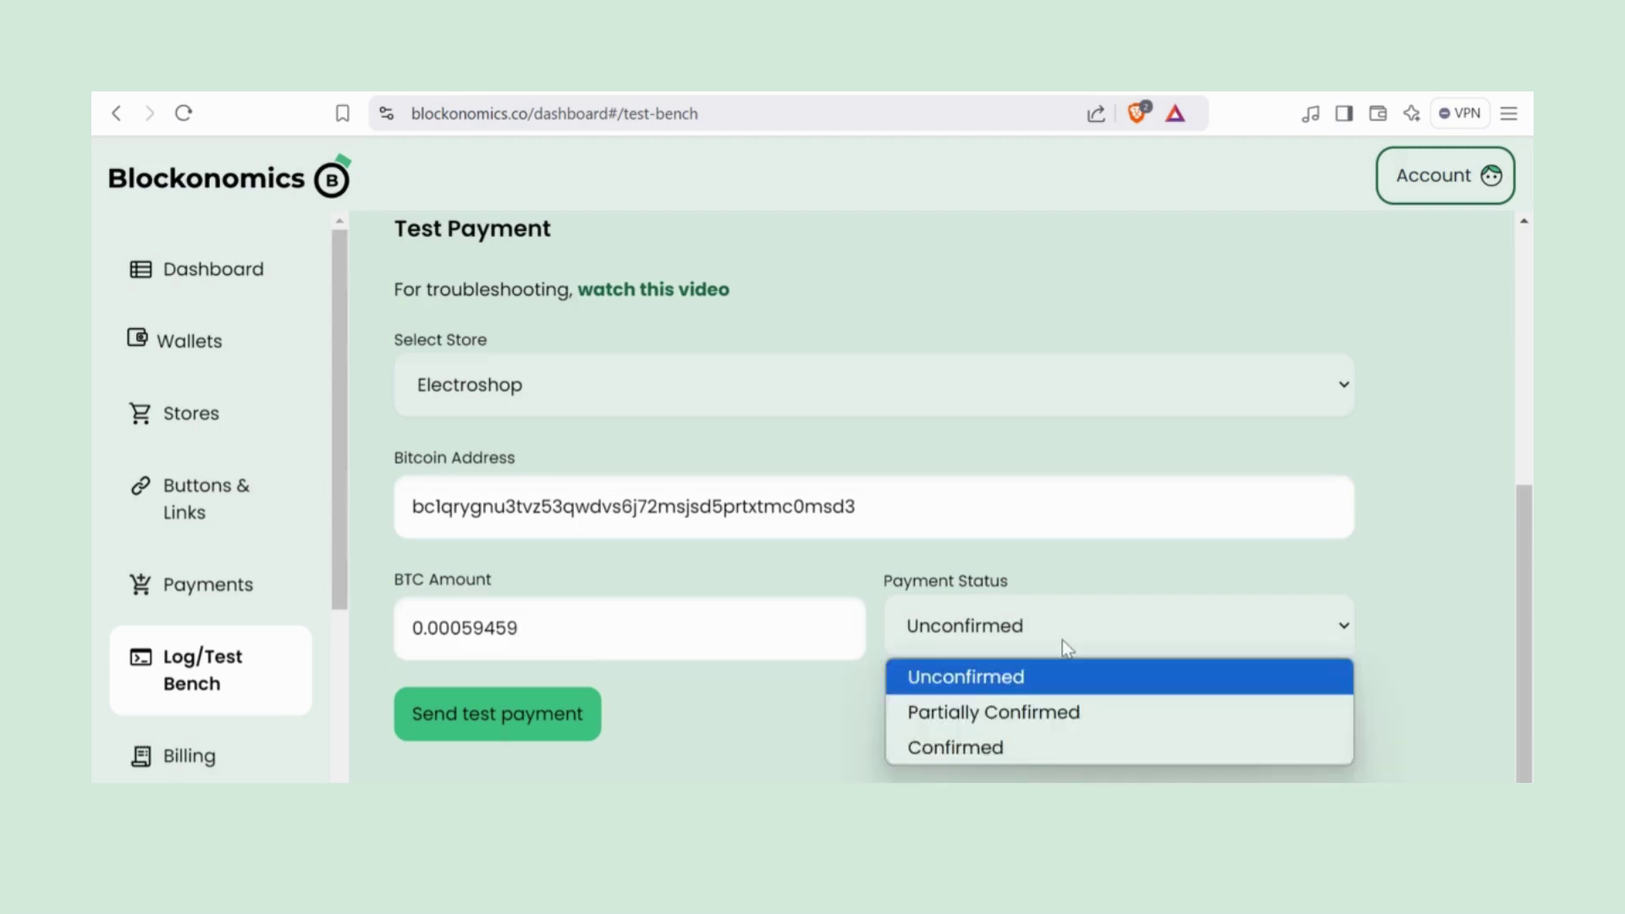
click(1009, 748)
click(550, 713)
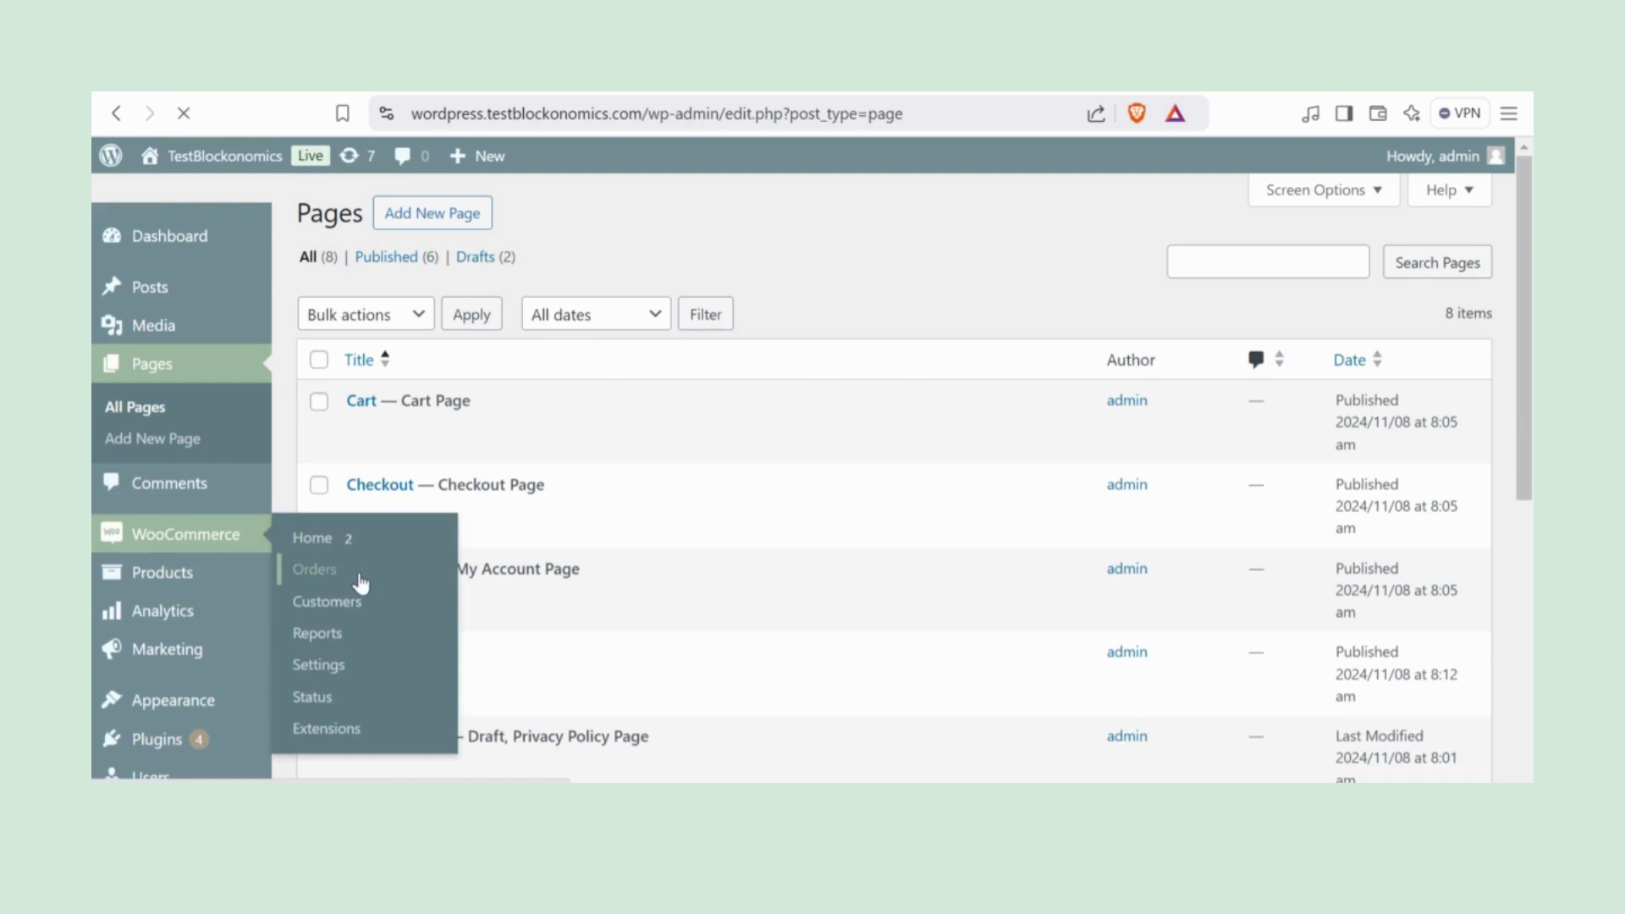
Step: Open Order #34 from WooCommerce Orders and check its notes show $54.00 paid via BTC and Completed status
click(360, 580)
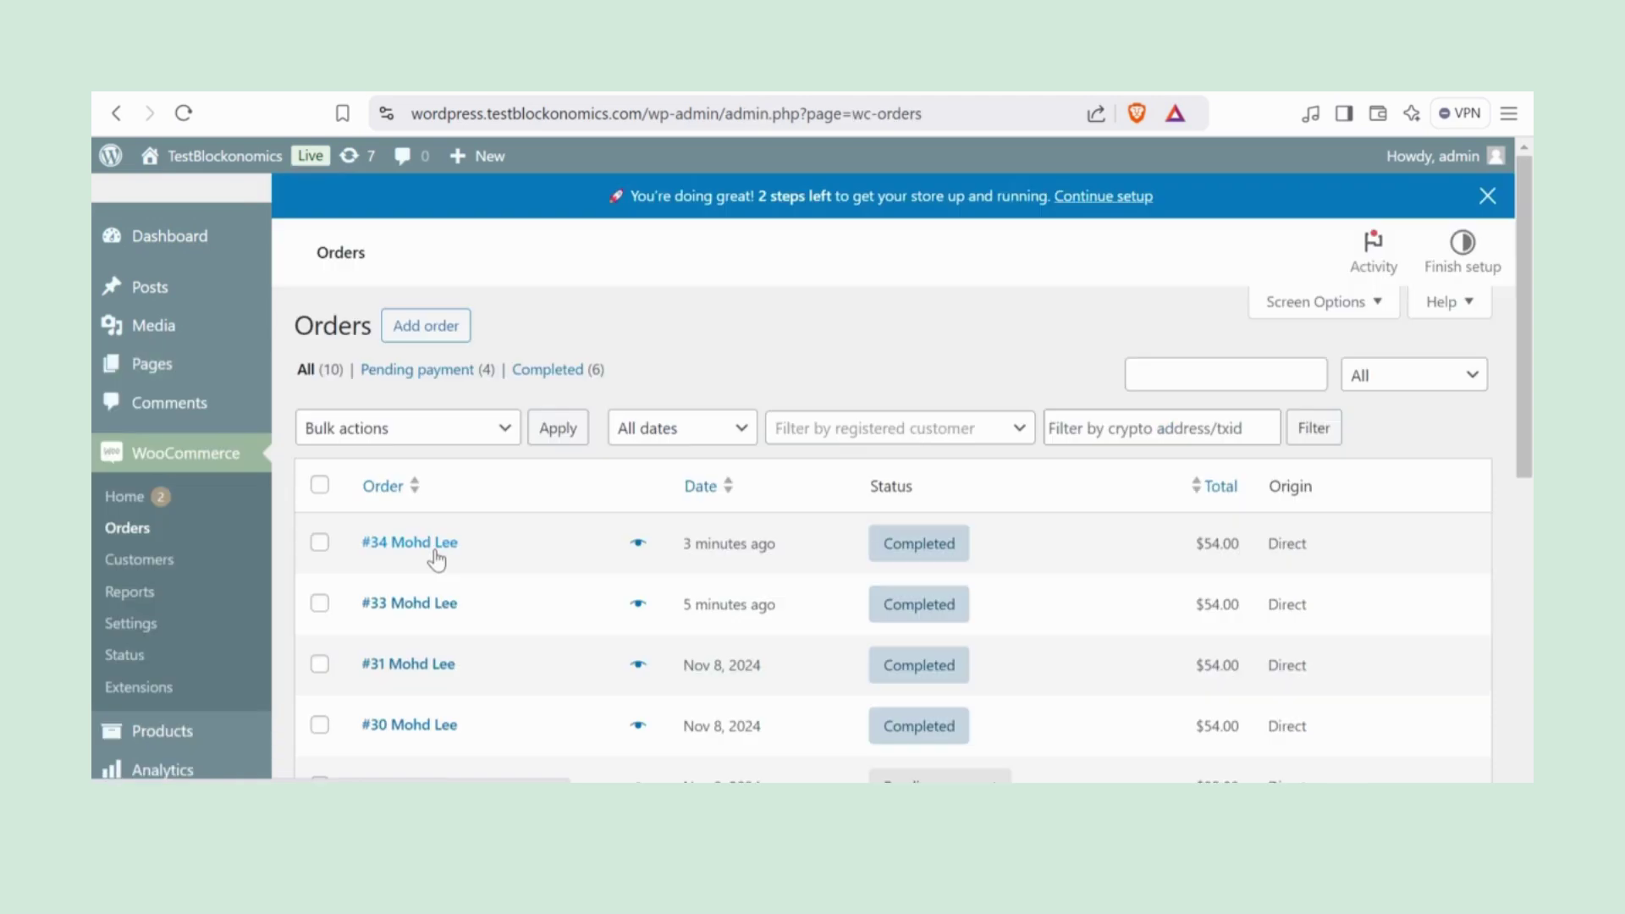
click(434, 546)
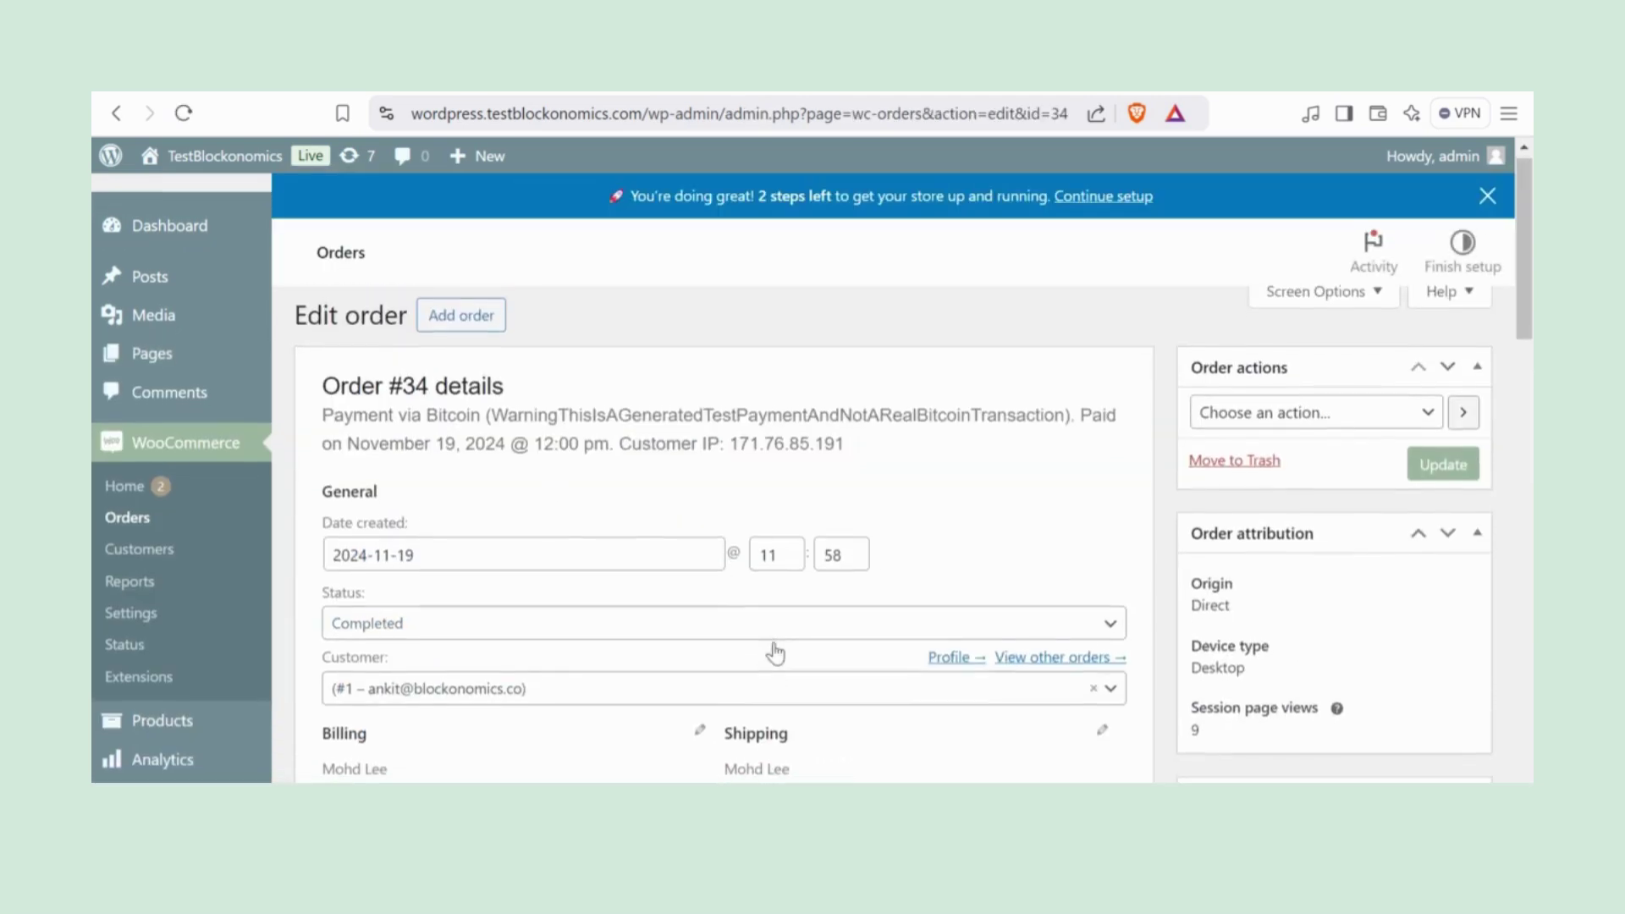
scroll(775, 653, down, 3)
scroll(773, 645, down, 5)
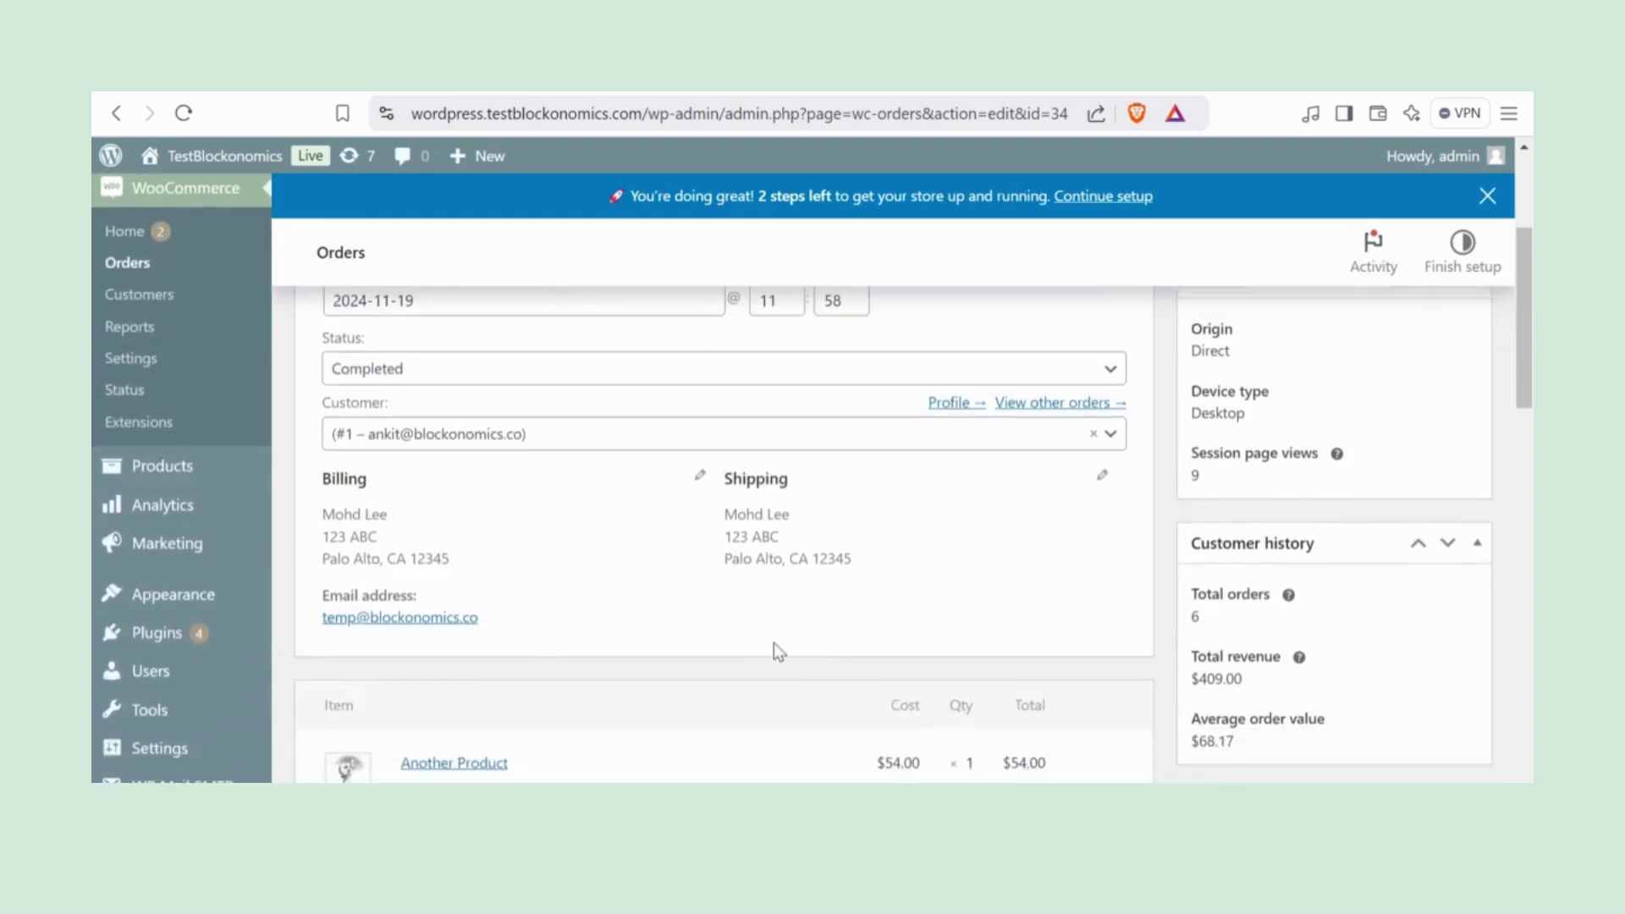
scroll(773, 643, down, 3)
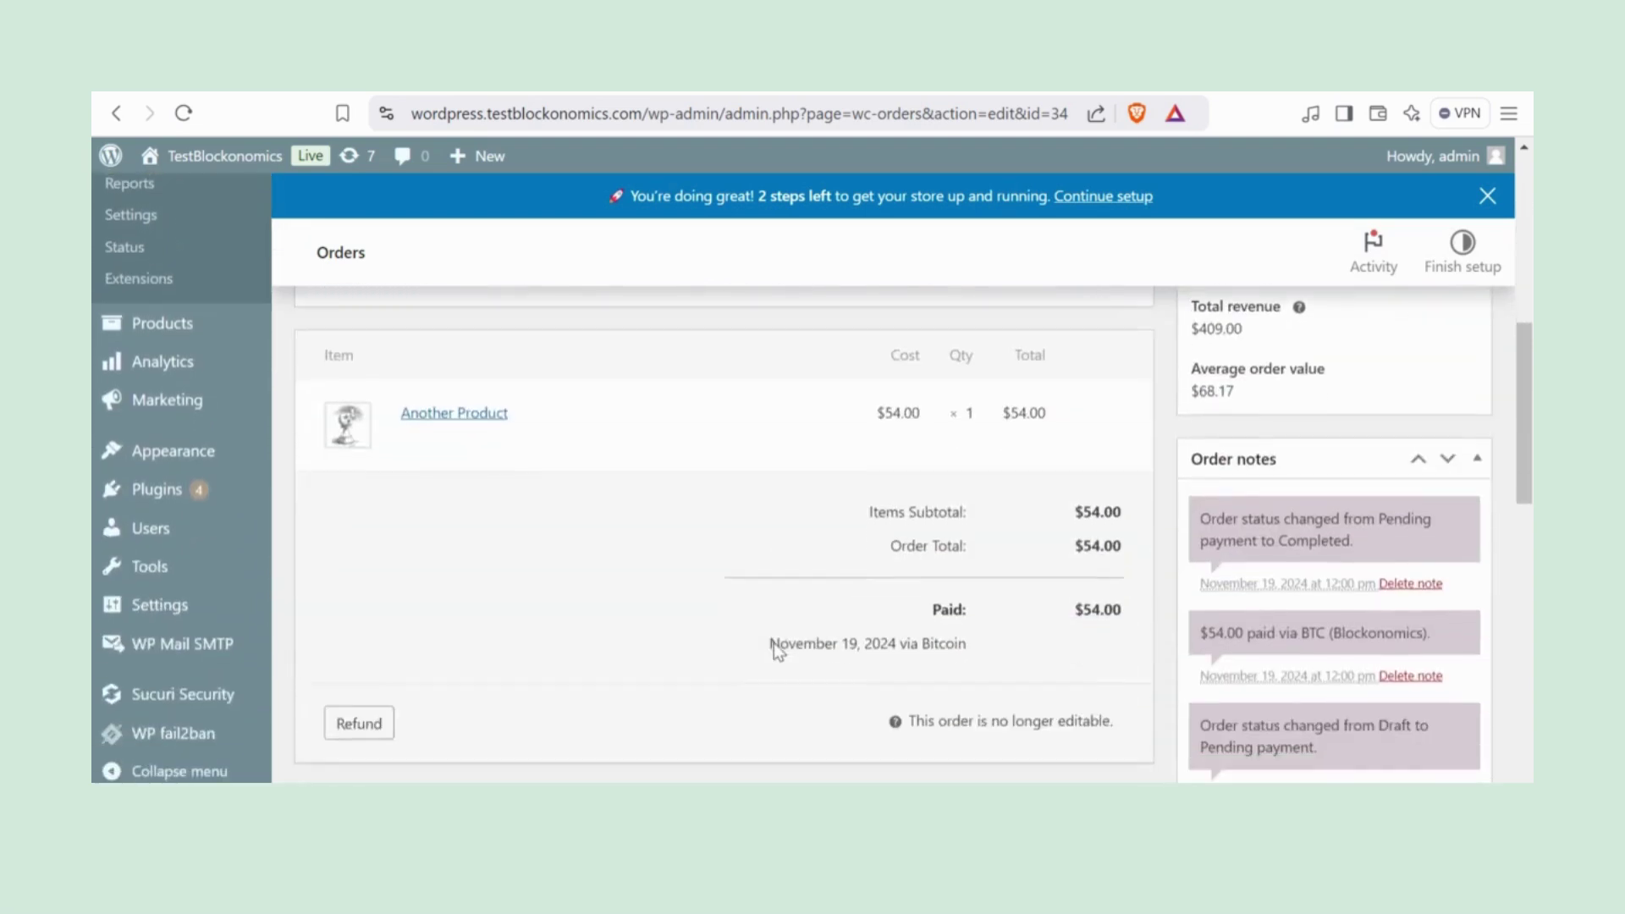
scroll(1077, 512, up, 10)
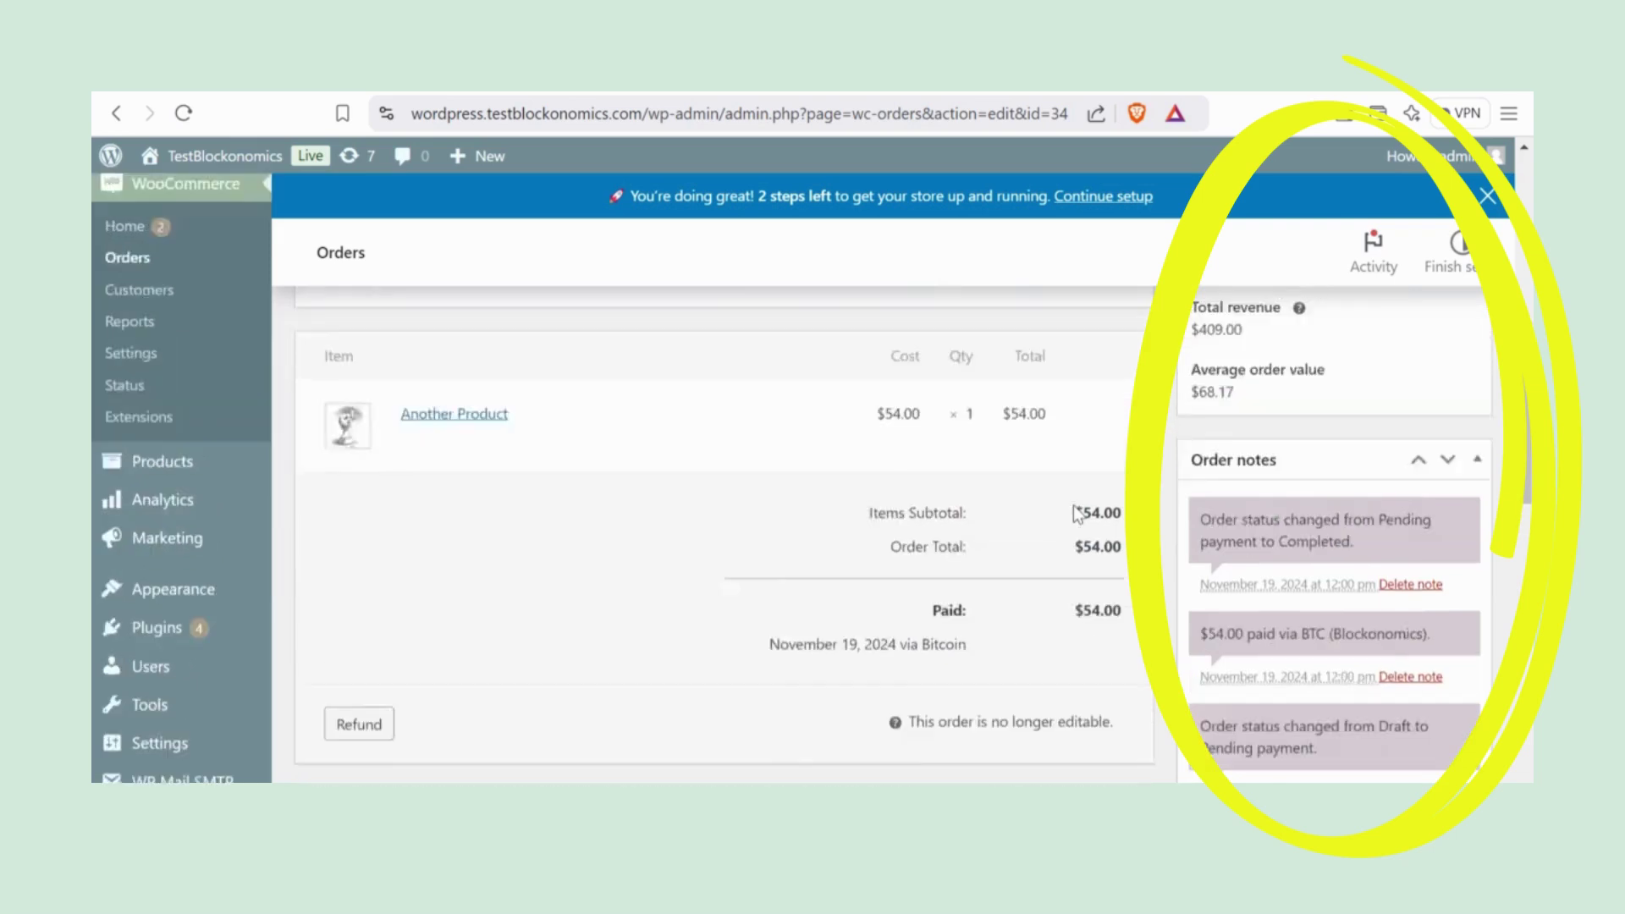
scroll(1077, 514, up, 1)
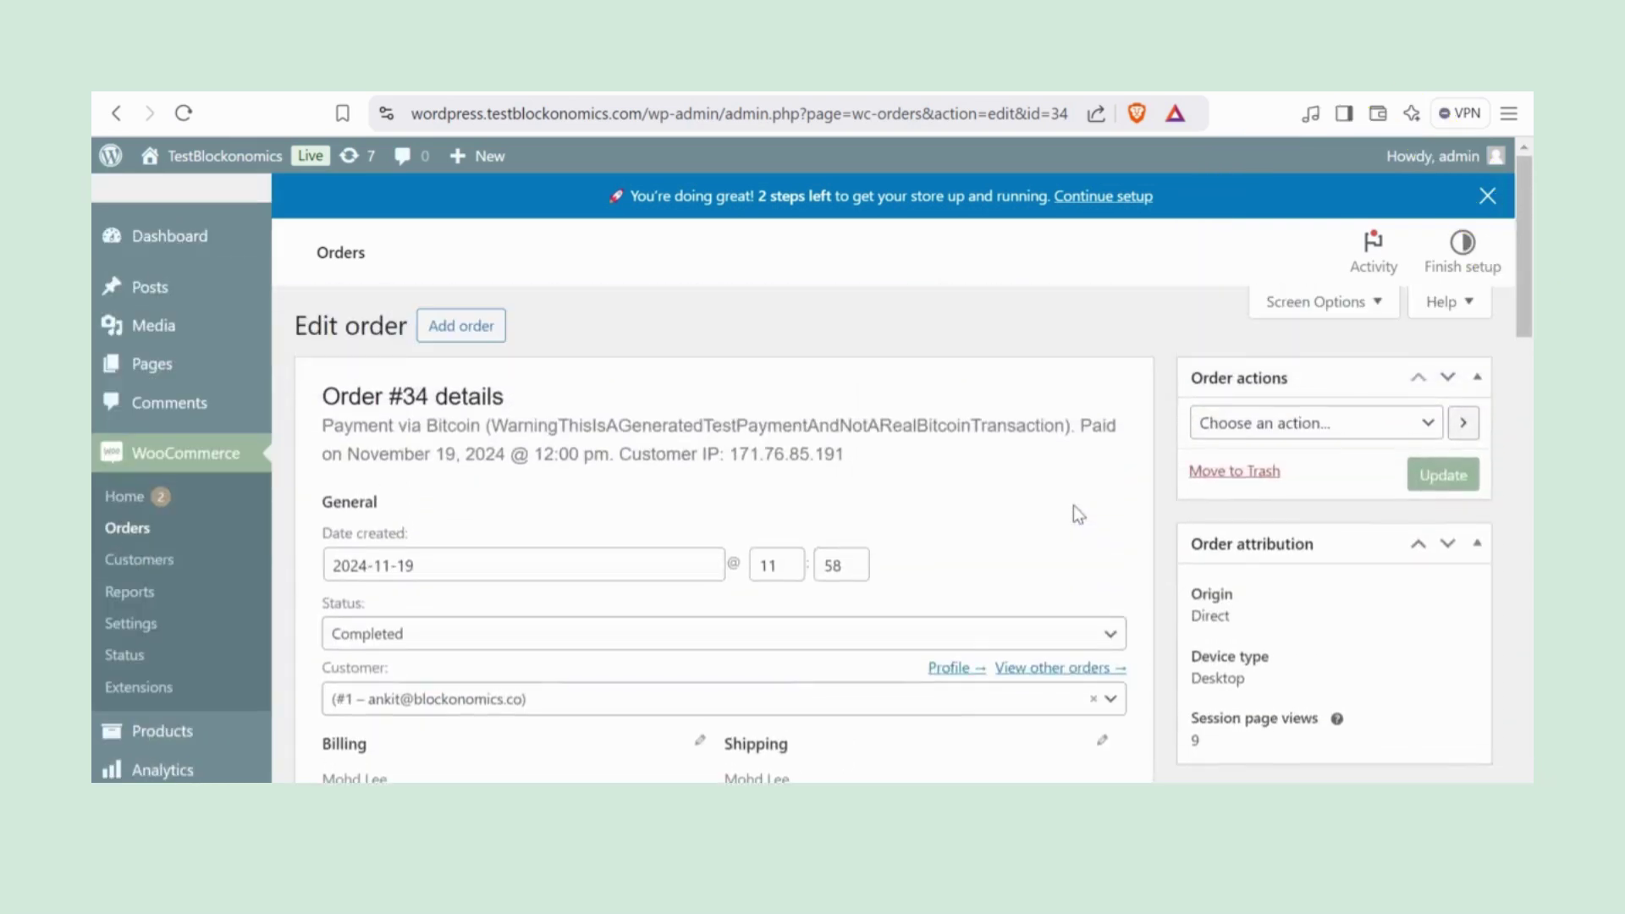